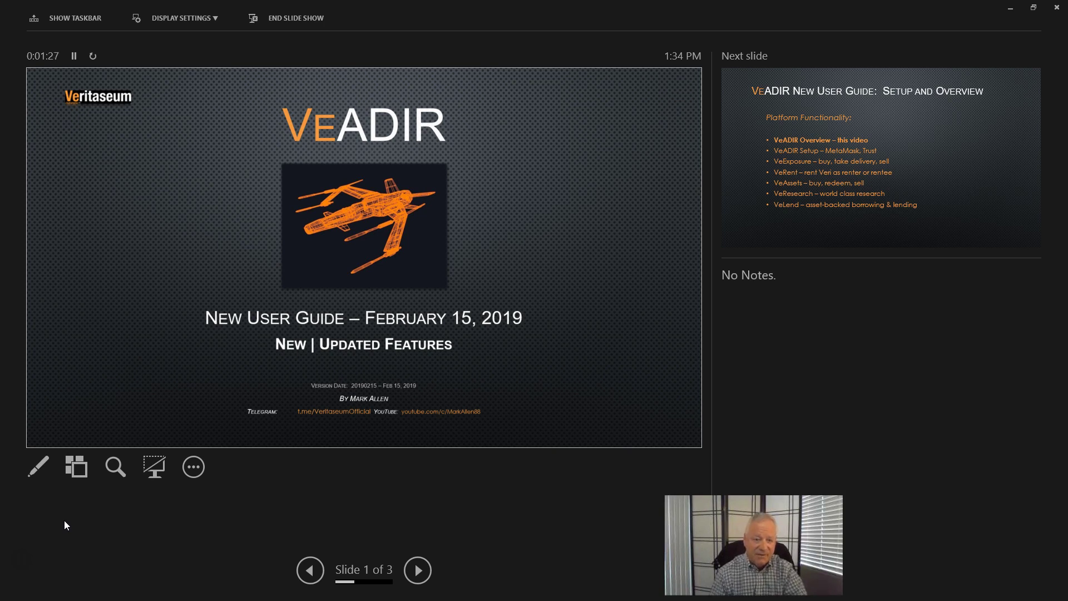
Advance the VeADIR slide show from the title slide to slide 2, Platform Functionality
key("Right")
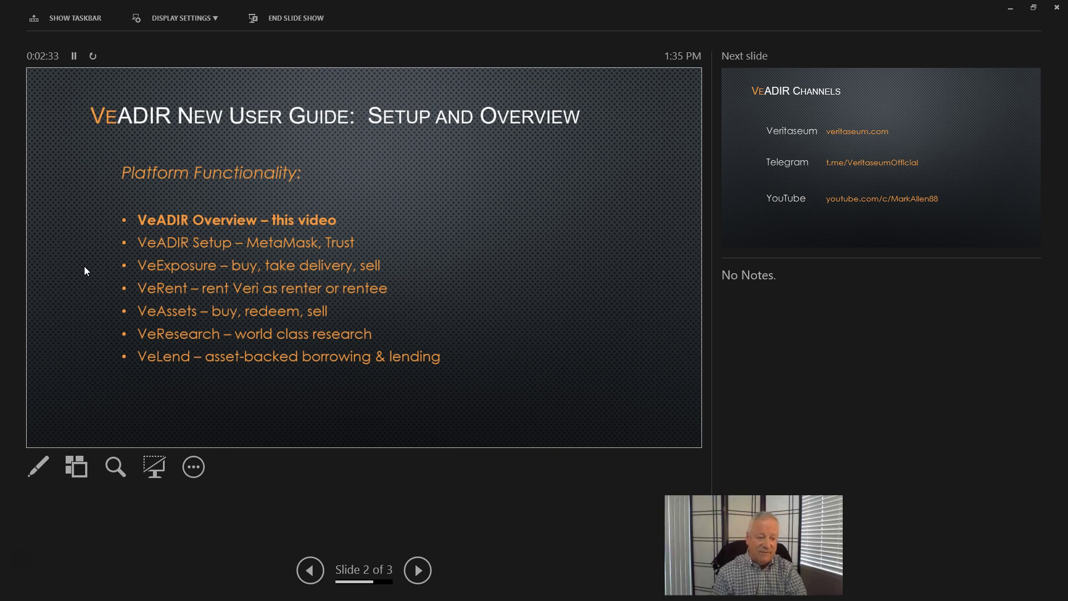
End the slide show and go back to editing the VeADIR deck
left_click(119, 274)
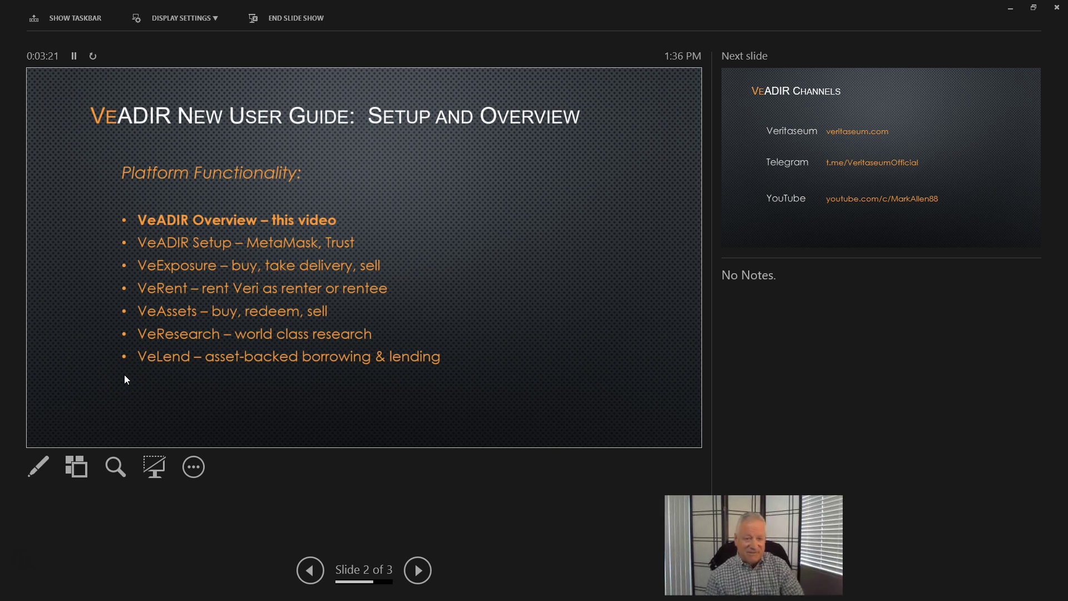
key("Escape")
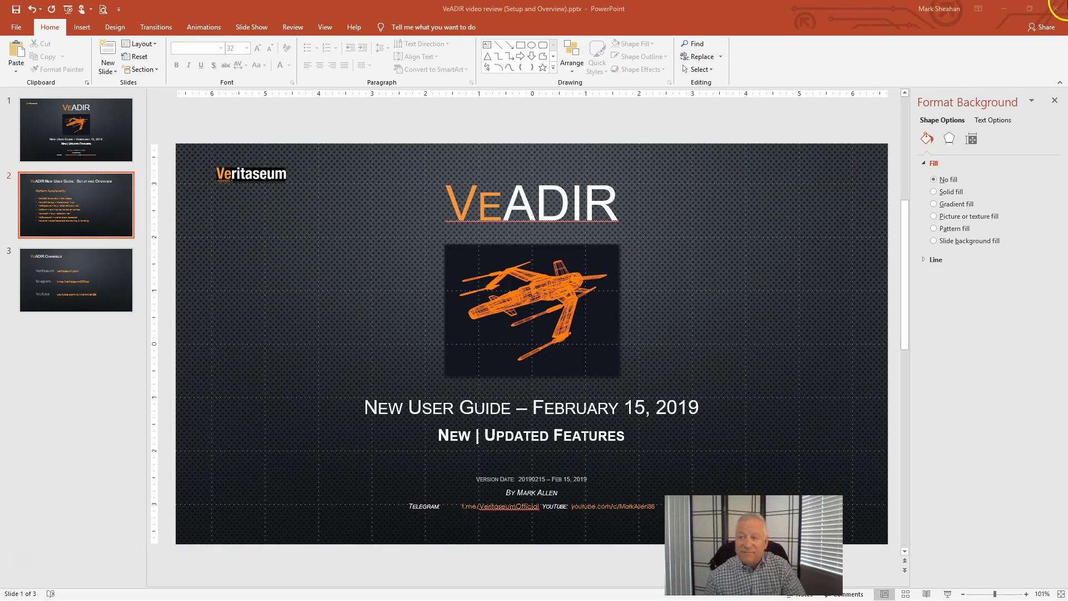
Put PowerPoint aside and load veritas.veritaseum.com in a maximized Chrome window
left_click(1014, 15)
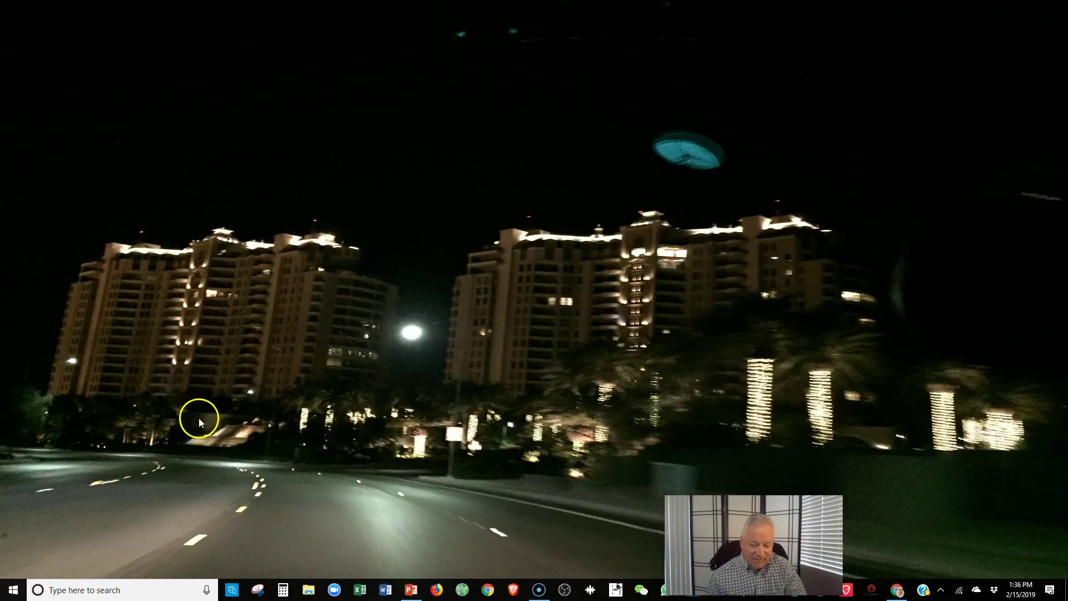
left_click(487, 589)
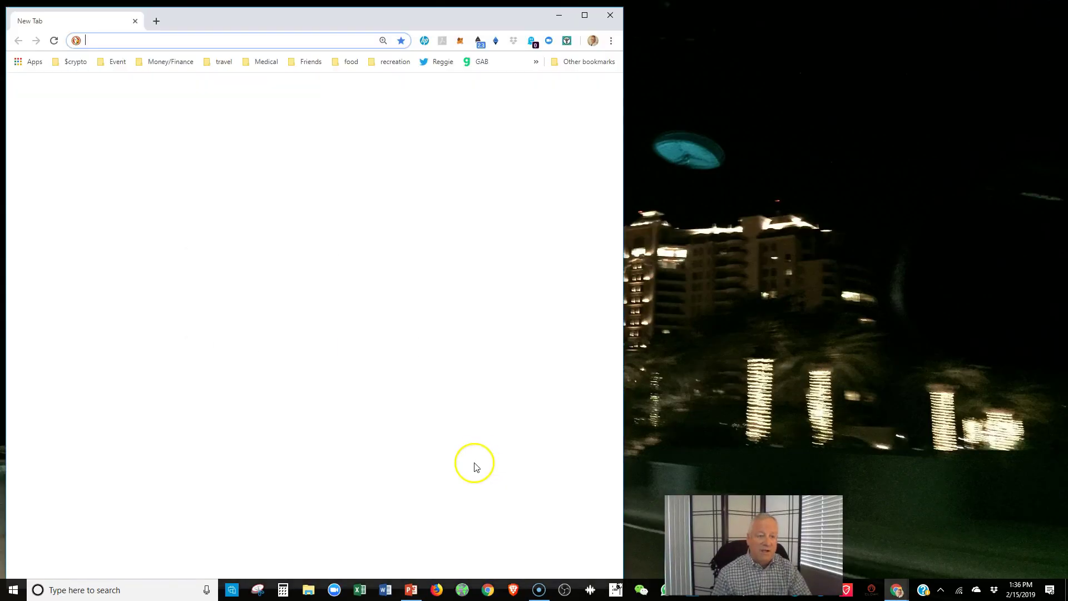
left_click(584, 14)
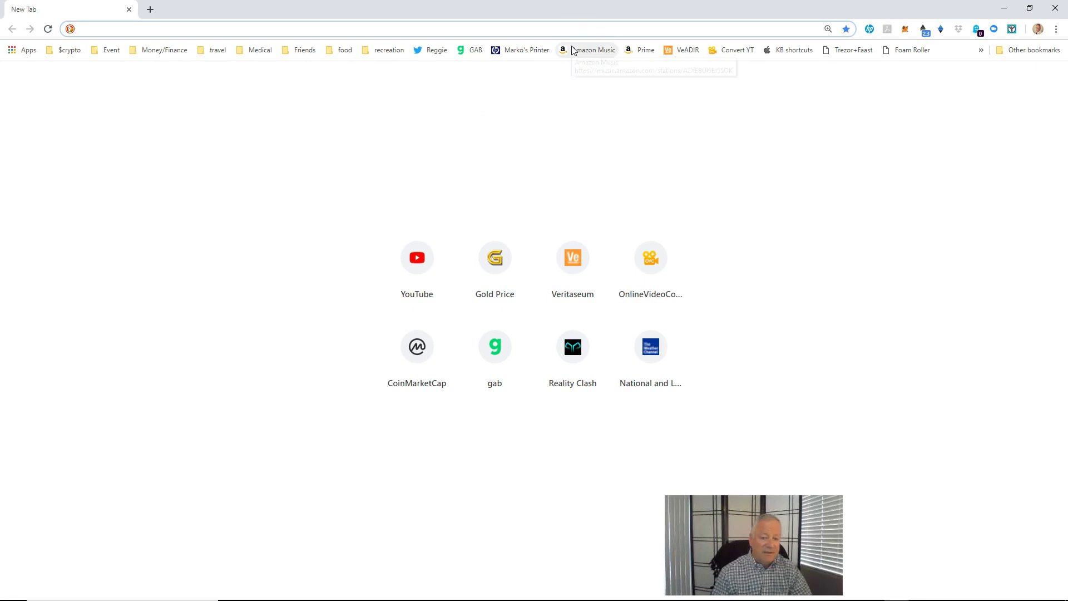
type("veritas.veritaseum.com")
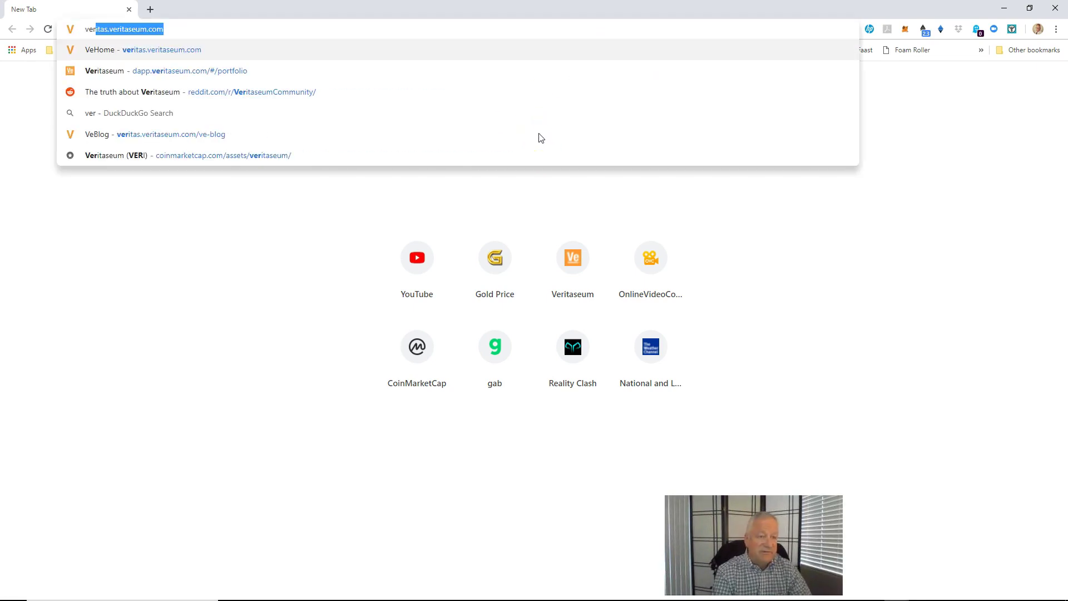
key("Return")
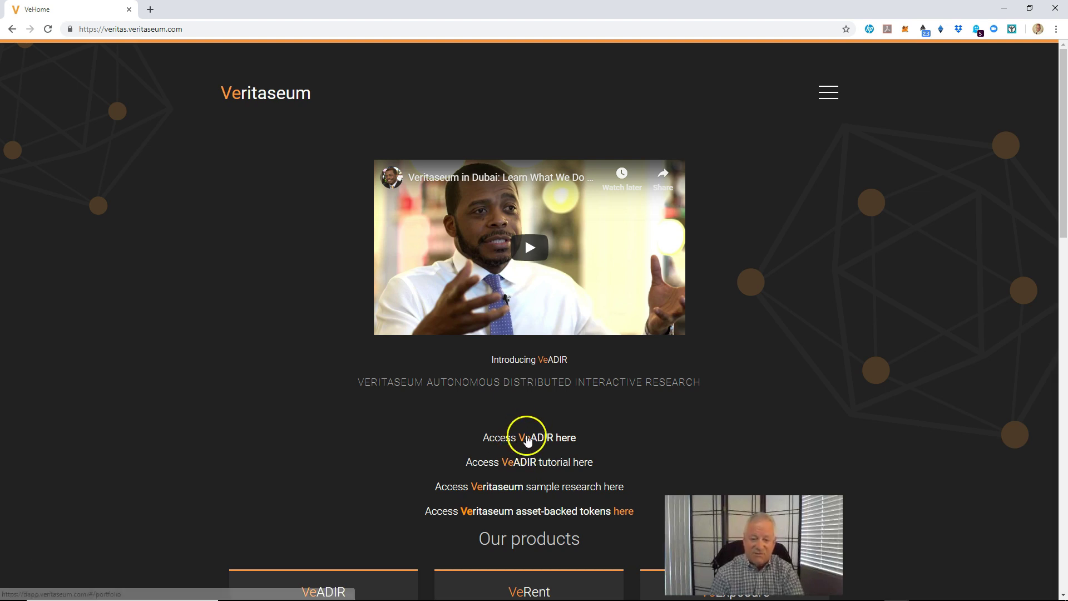
Enter the VeADIR app from the home page and switch MetaMask to Account 1
left_click(530, 440)
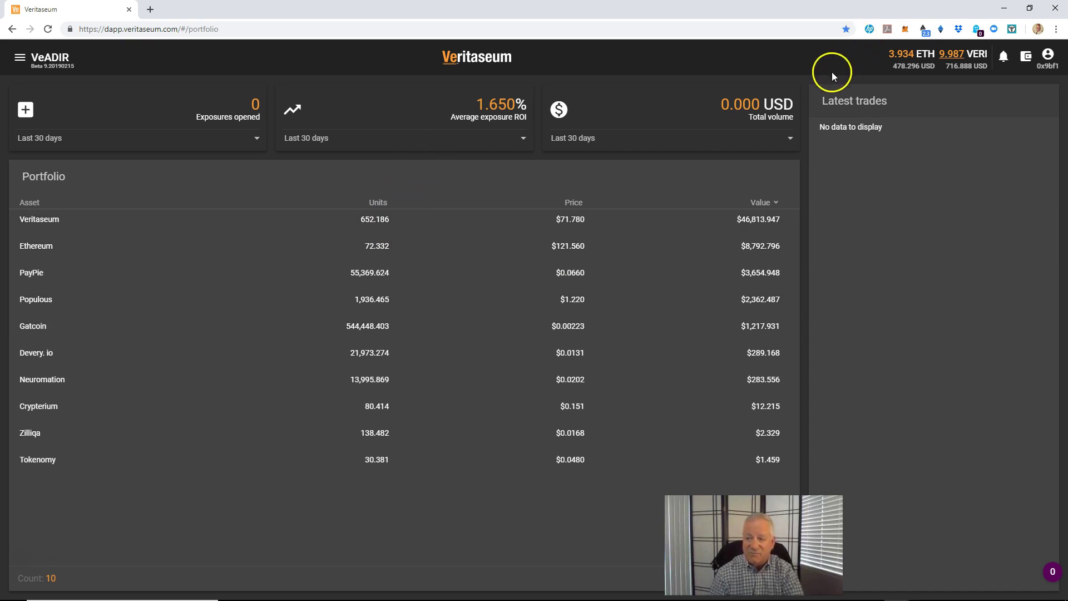
left_click(906, 29)
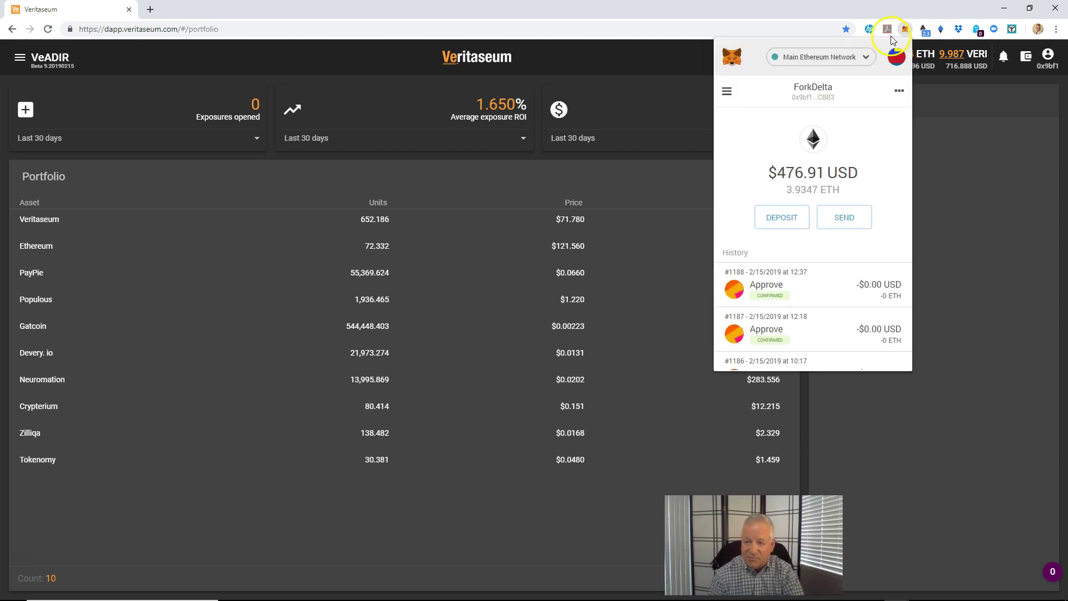
left_click(902, 58)
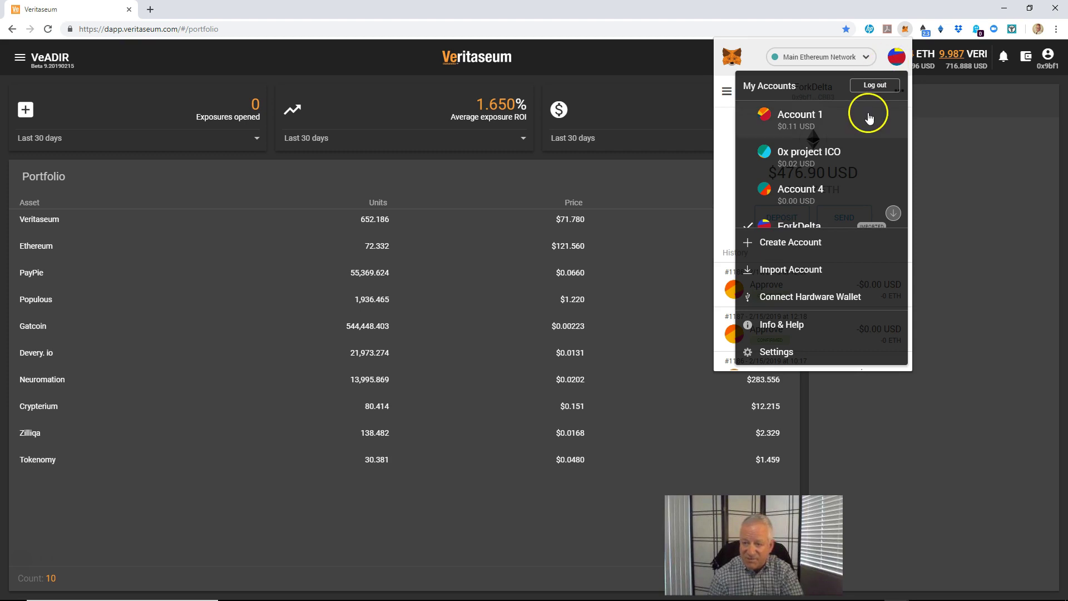
left_click(804, 122)
left_click(679, 67)
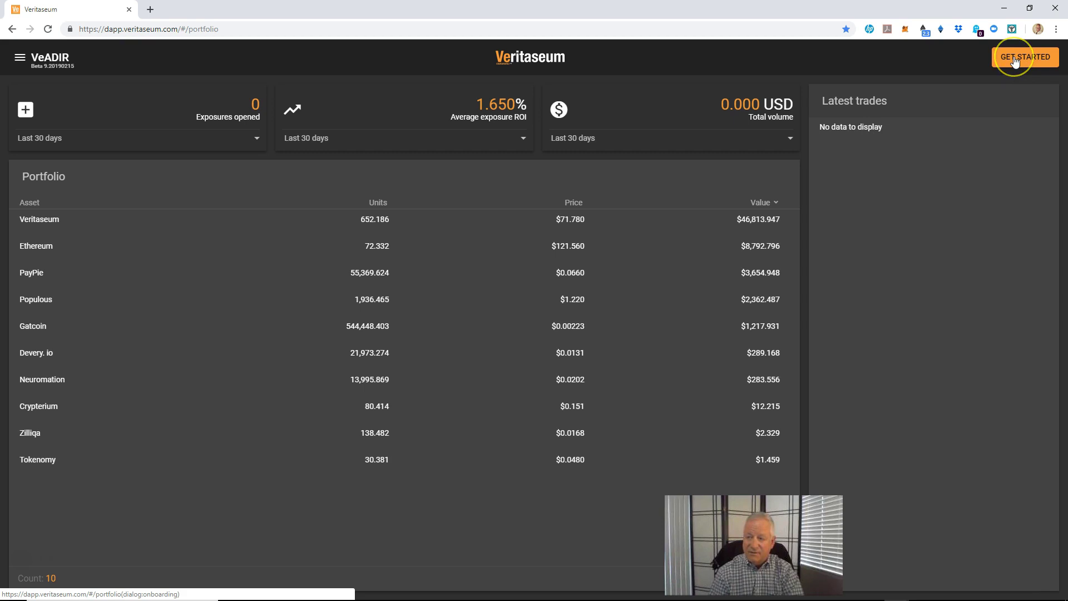
Start VeADIR onboarding and confirm the current wallet account as the connected one
left_click(1015, 60)
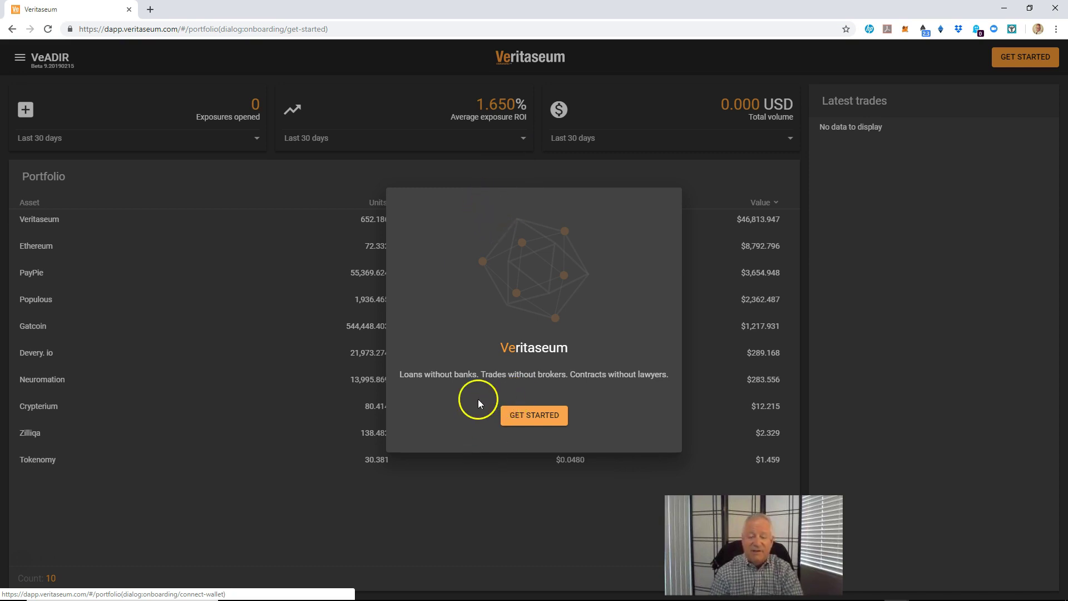
left_click(535, 417)
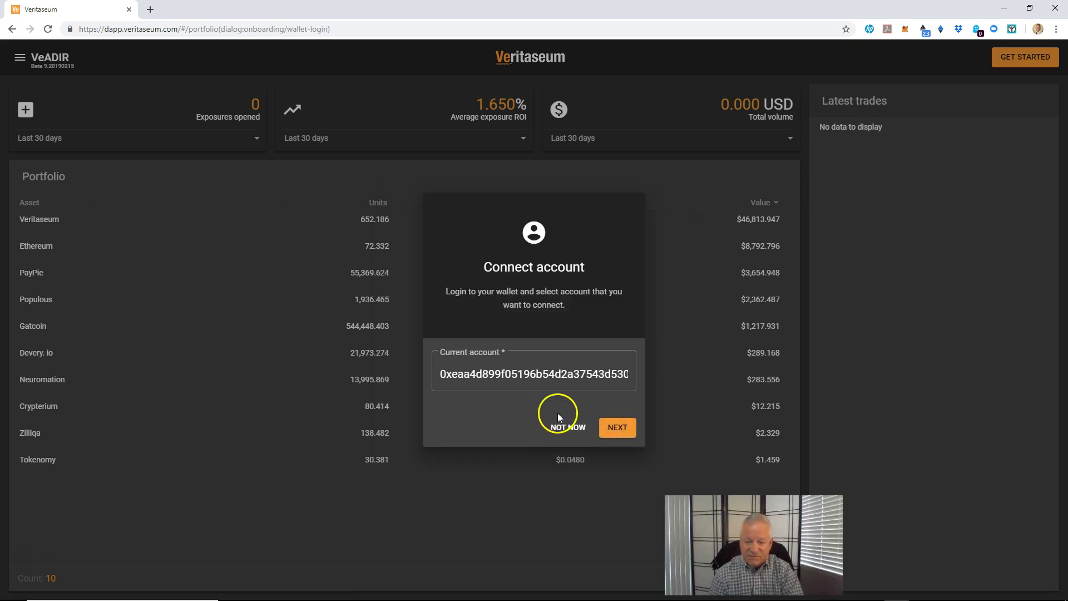
left_click(469, 385)
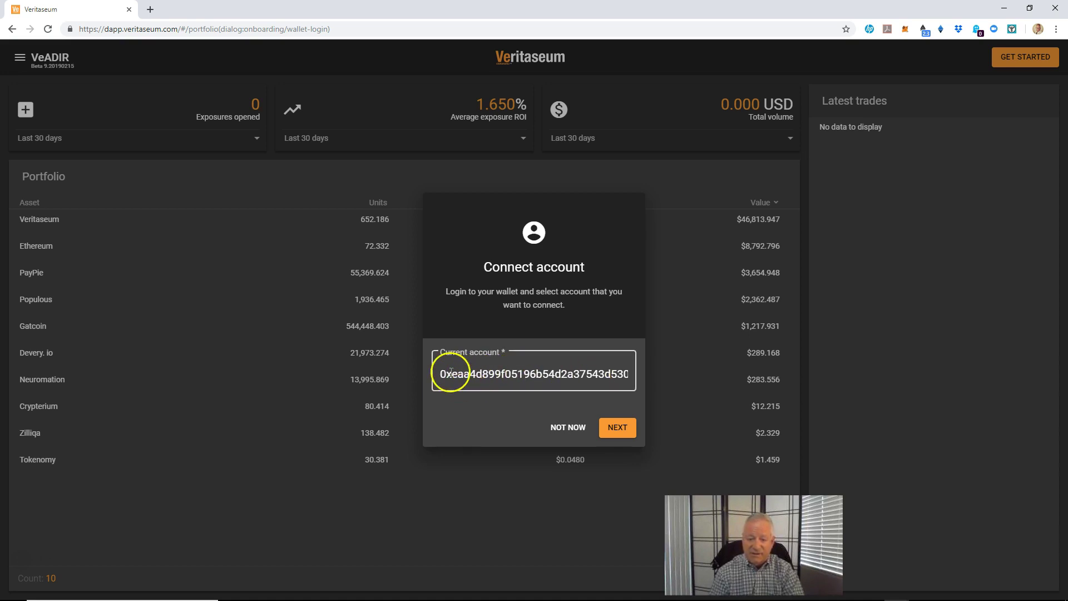
left_click(625, 437)
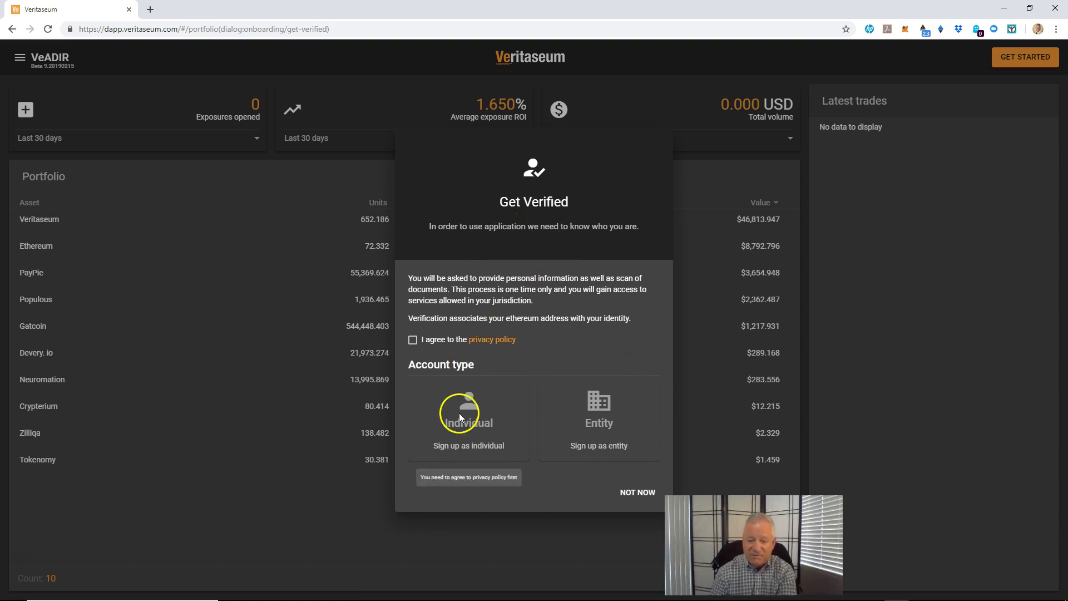
Read through the privacy policy, close it, and agree to it
left_click(483, 340)
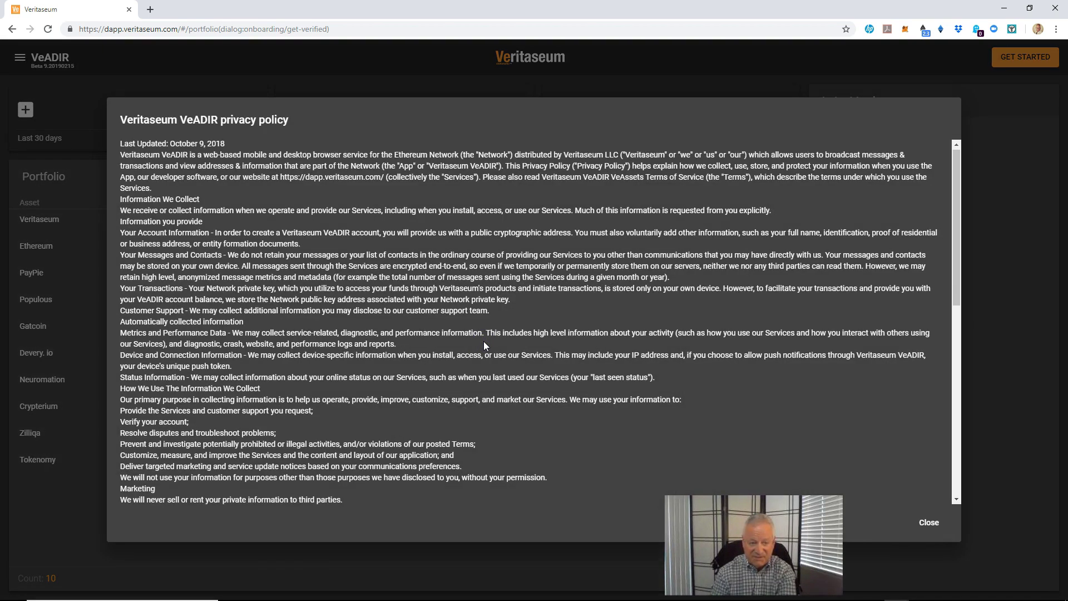
scroll(484, 345, "down", 15)
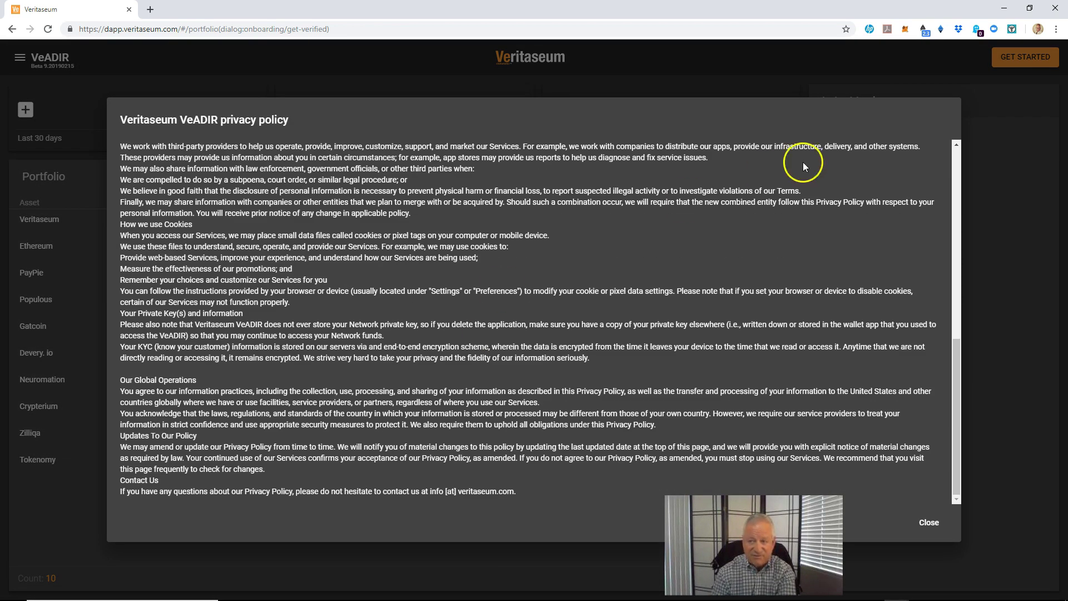
left_click(746, 81)
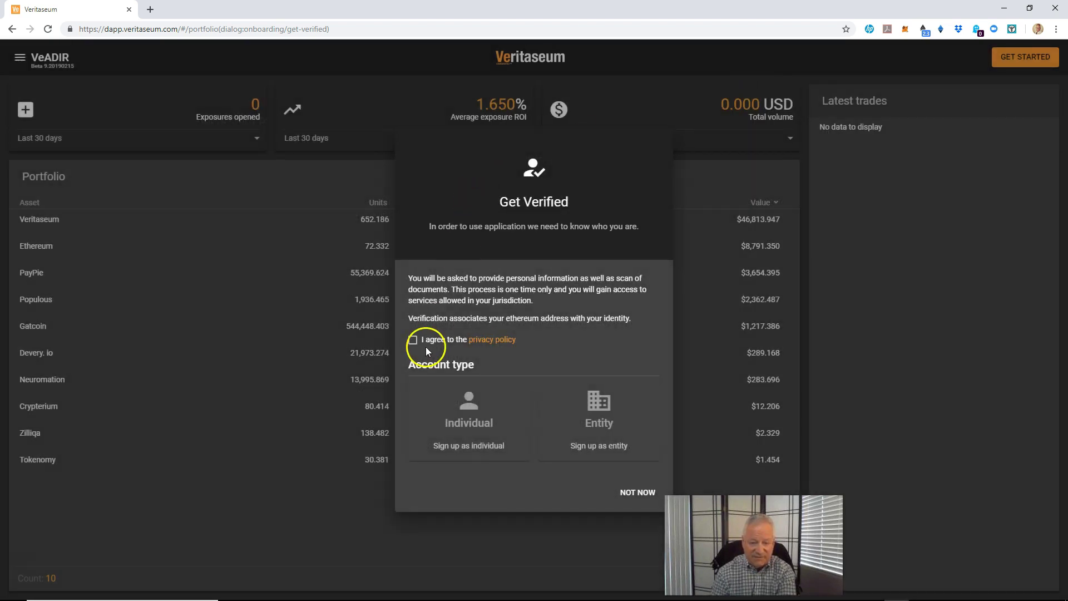
left_click(412, 340)
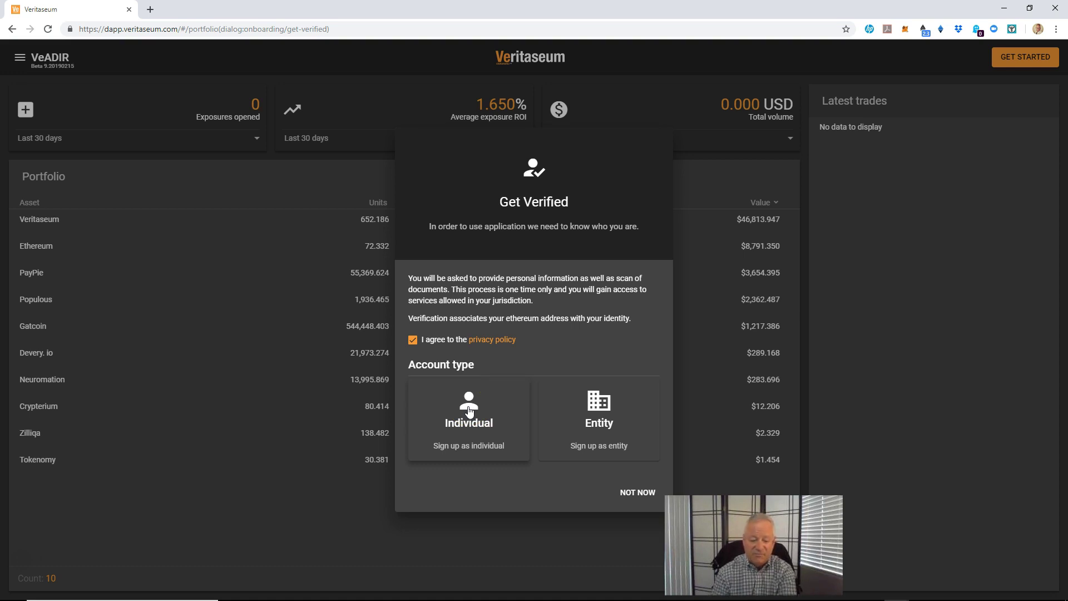
Choose the Individual account type to open the Individual Verification form
left_click(468, 410)
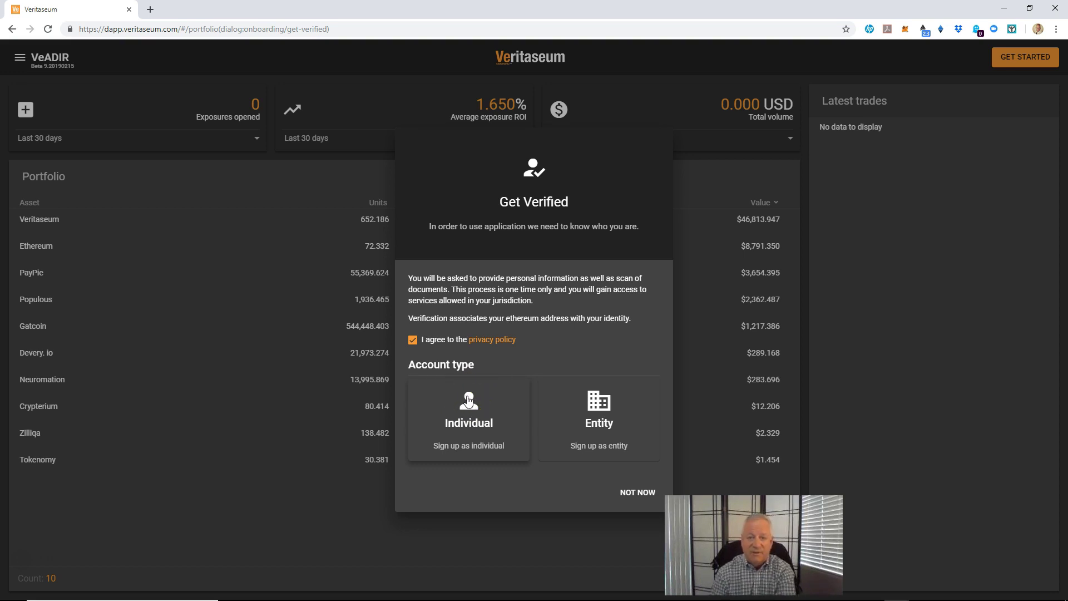
left_click(461, 408)
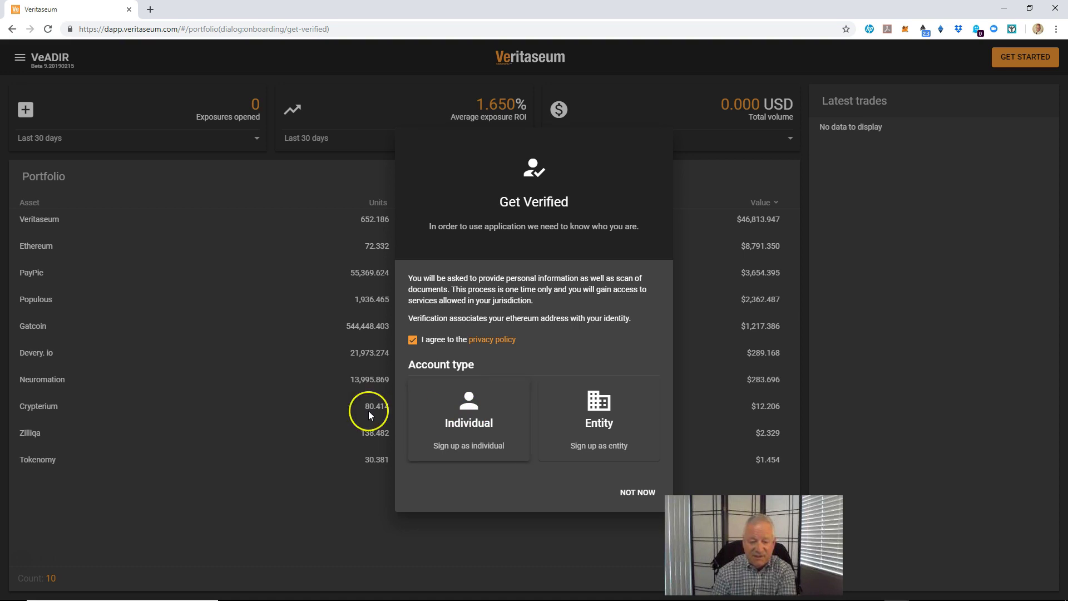
left_click(452, 406)
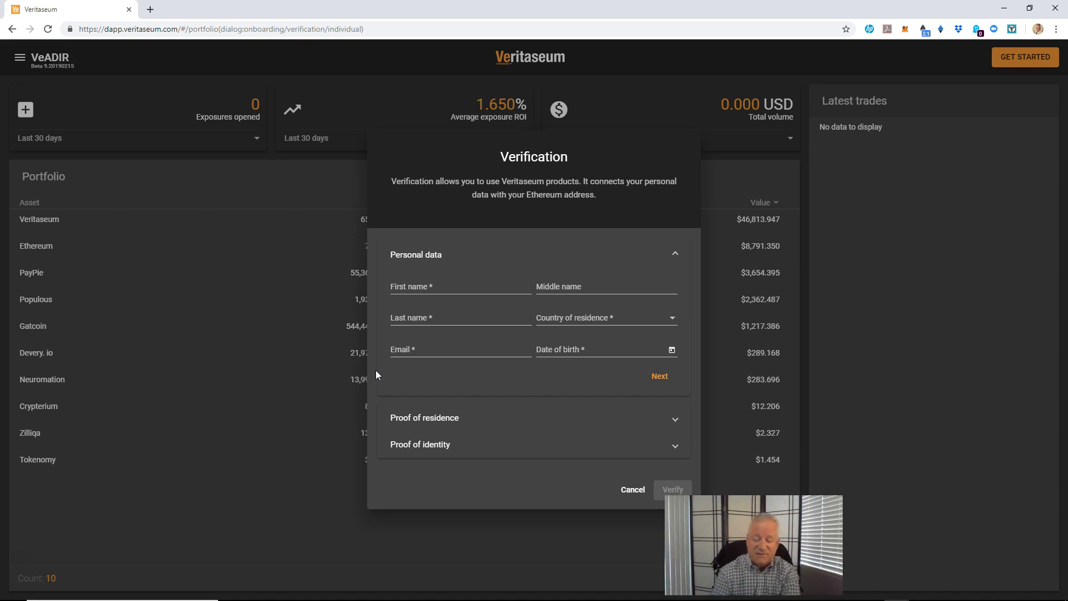
Cancel the Individual Verification form without filling in personal data
left_click(627, 490)
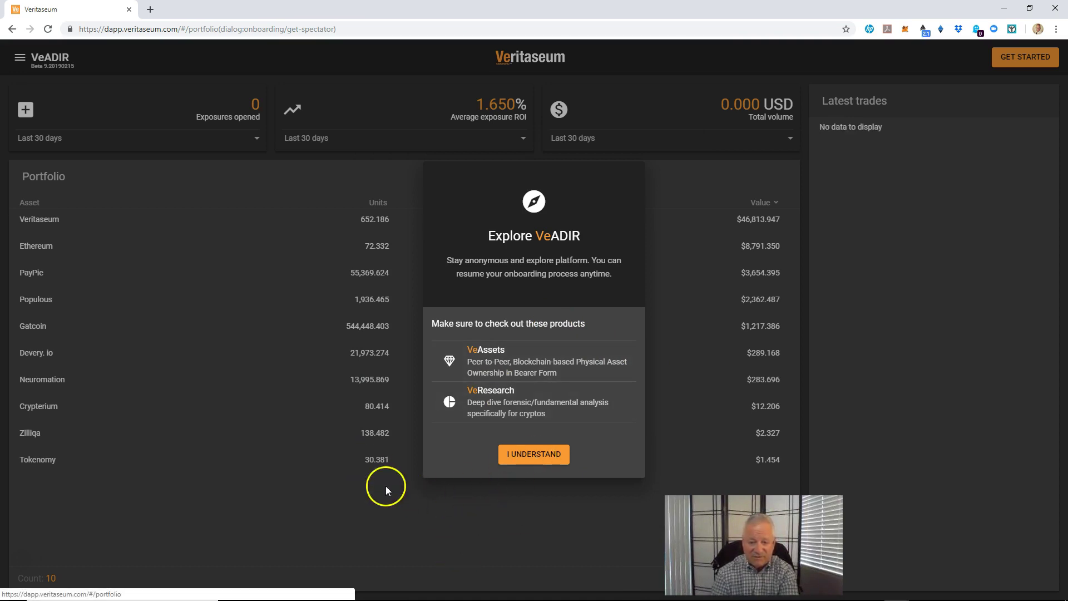
Acknowledge the Explore VeADIR notice and briefly show then hide the module list
left_click(517, 453)
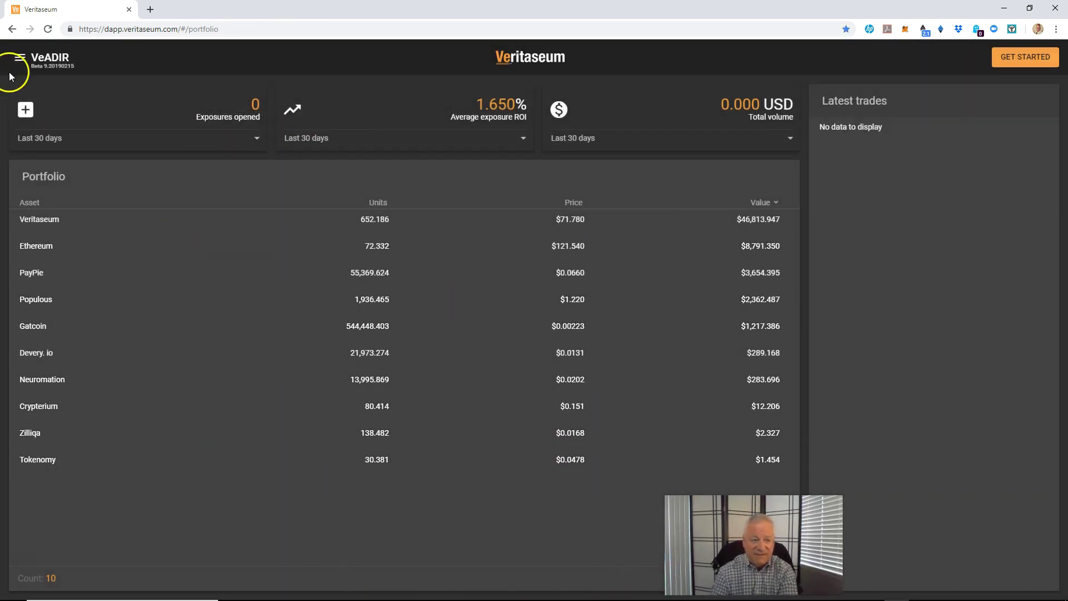
left_click(19, 58)
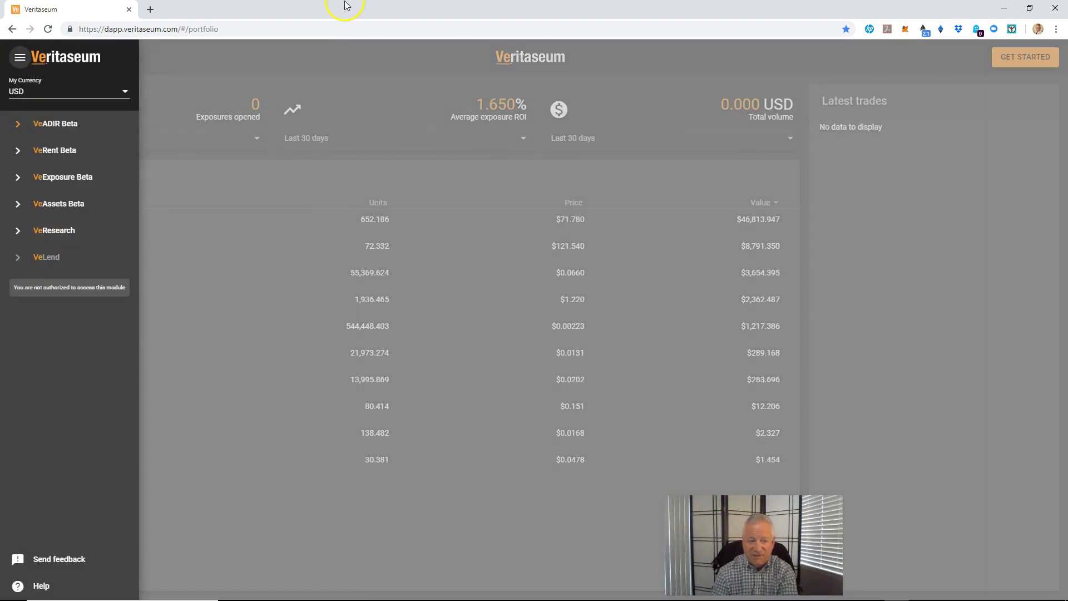
left_click(321, 64)
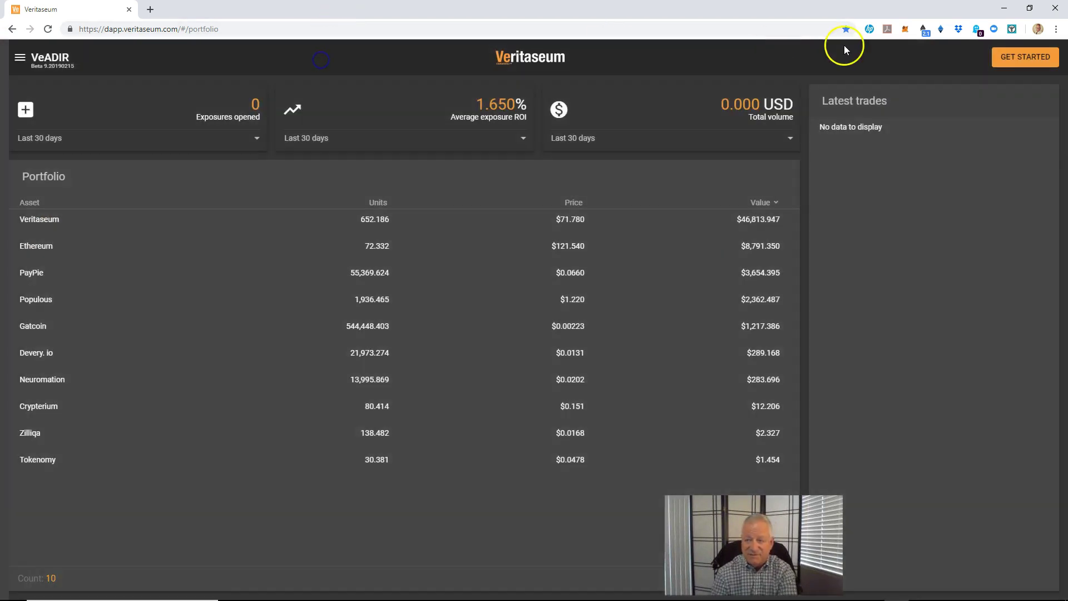
Switch MetaMask to the ForkDelta account so 3.934 ETH and 9.987 VERI appear
left_click(905, 30)
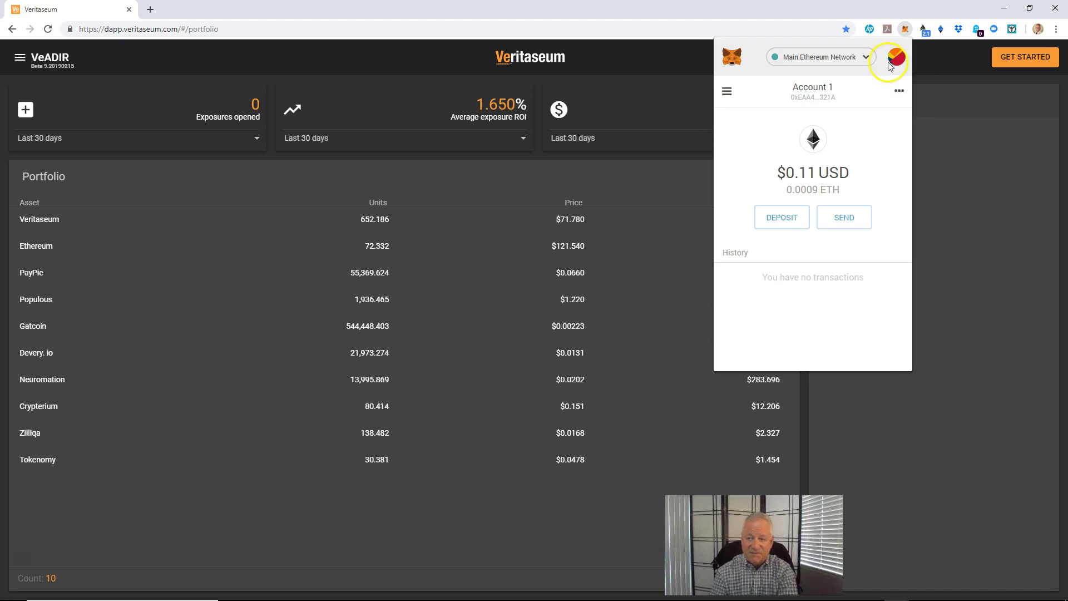
left_click(896, 56)
scroll(804, 142, "down", 3)
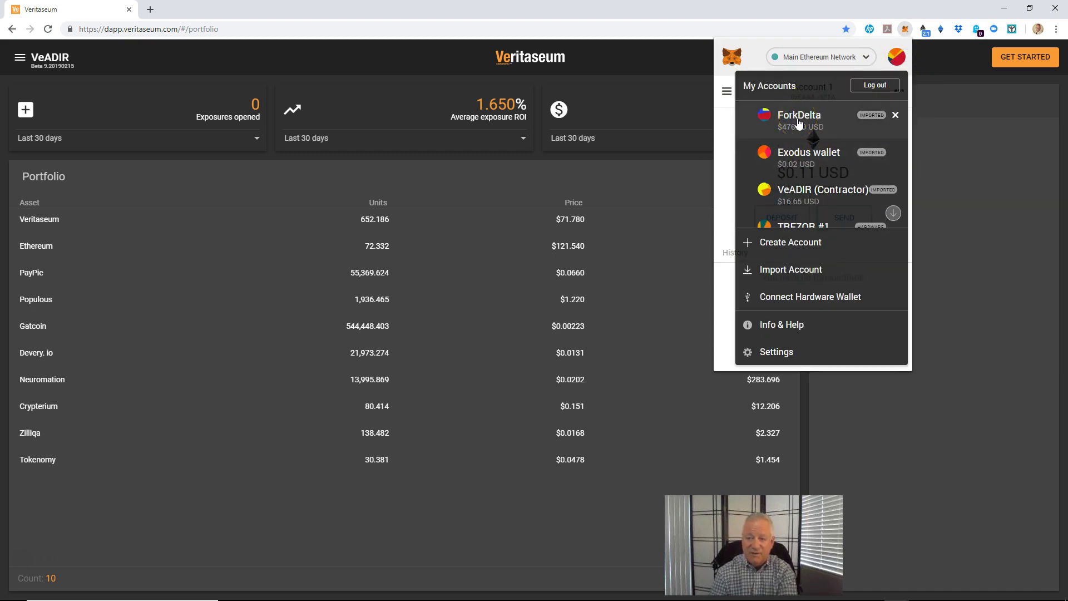
left_click(799, 117)
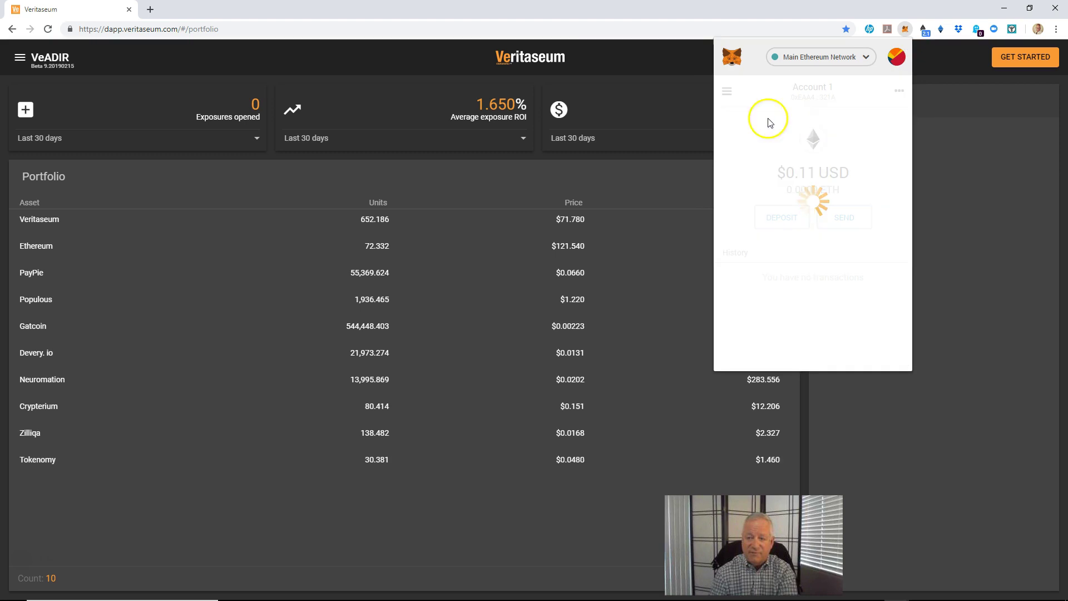
left_click(626, 62)
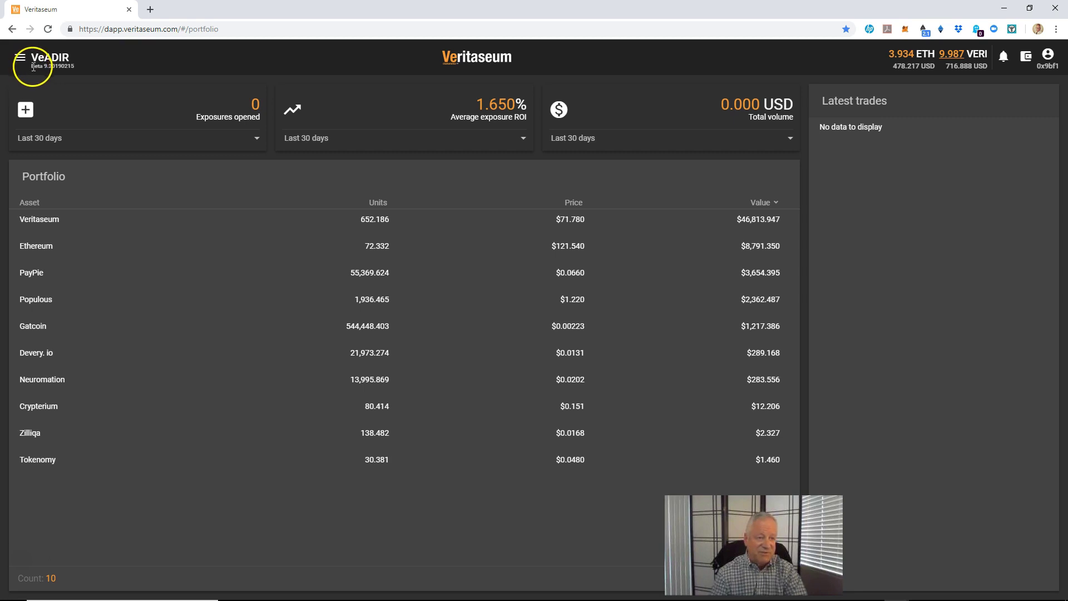
left_click_drag(30, 68, 72, 67)
left_click(45, 70)
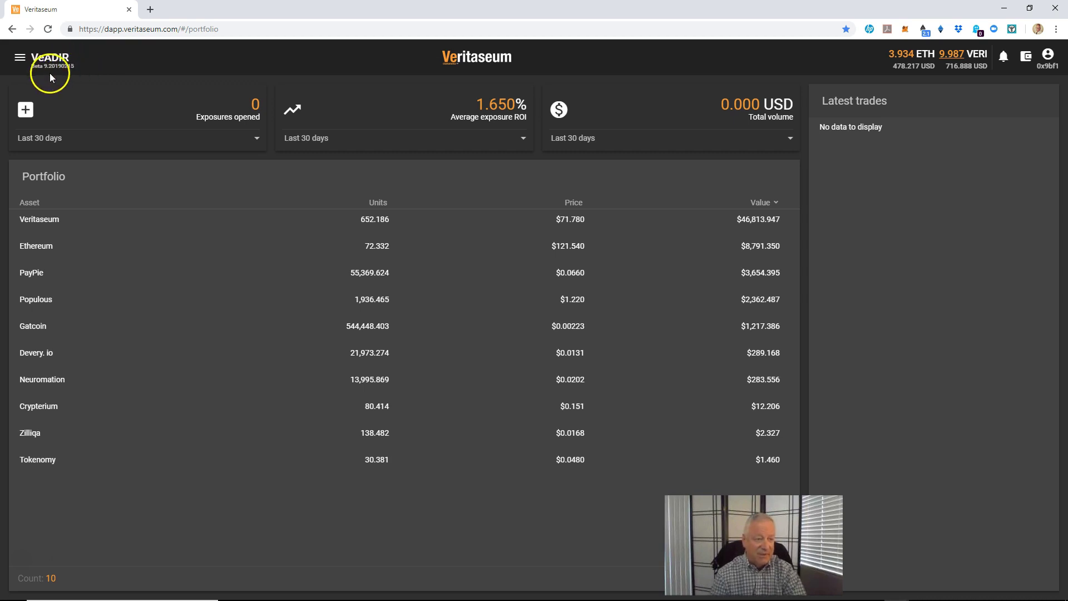
Open the side drawer showing the USD setting and the VeADIR, VeRent, VeExposure, VeAssets, VeResearch, VeLend modules
left_click(20, 60)
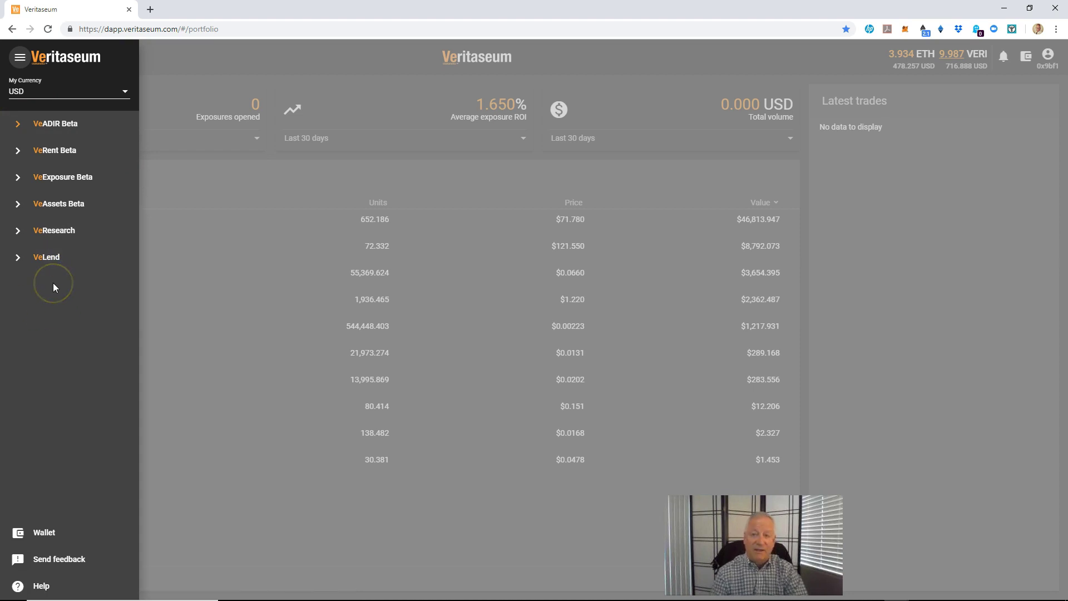
left_click(96, 318)
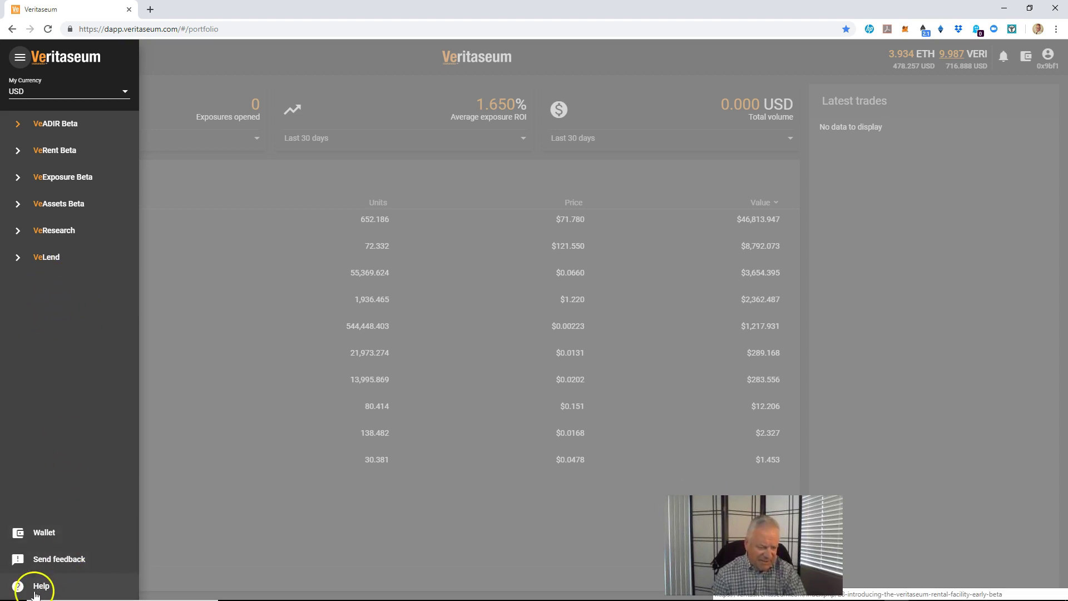
Skim the Help tutorial article in a new tab, then go back to the portfolio tab
left_click(78, 591)
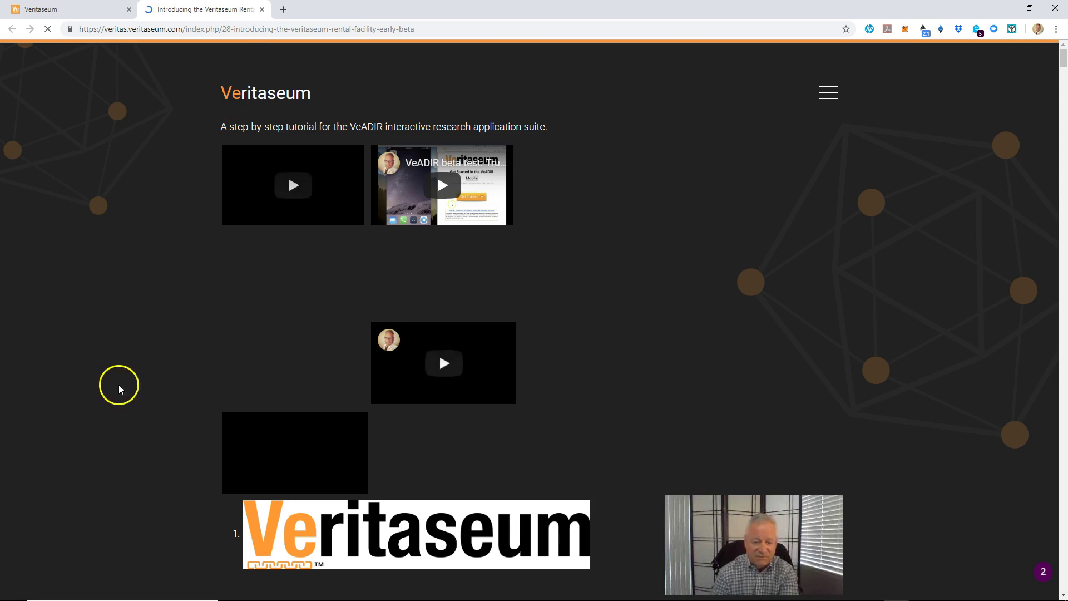
scroll(133, 331, "down", 8)
scroll(132, 332, "down", 13)
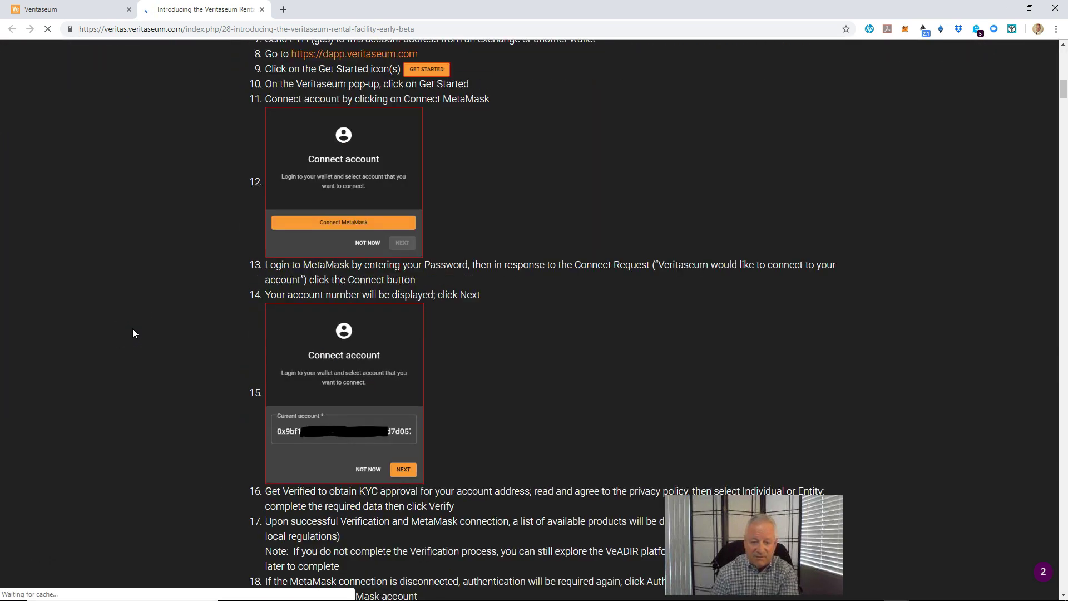
scroll(132, 333, "up", 10)
scroll(133, 328, "up", 4)
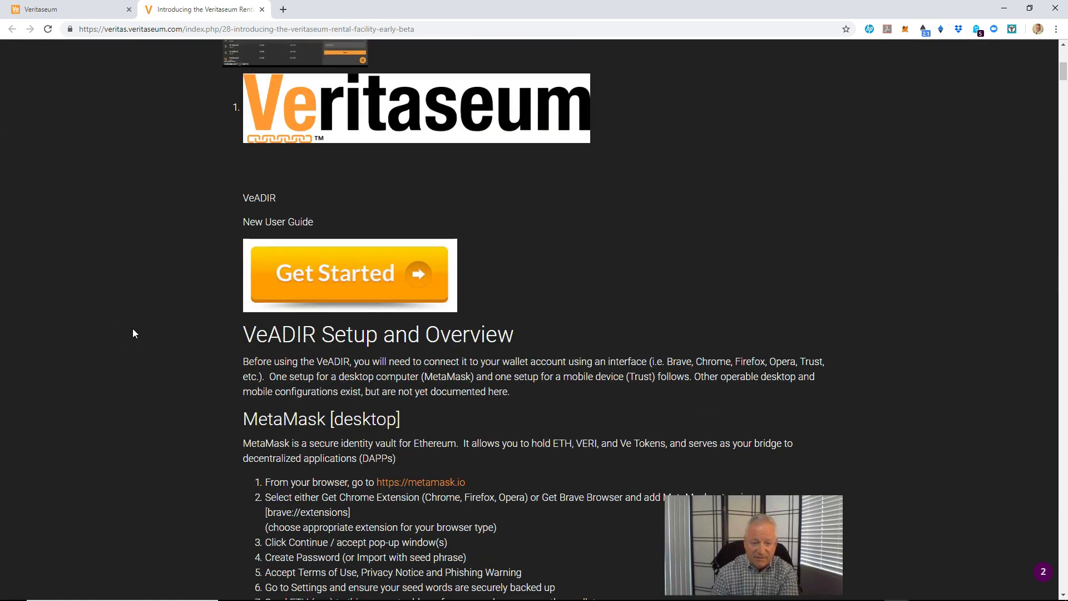
scroll(132, 328, "down", 12)
scroll(132, 321, "up", 9)
scroll(132, 312, "up", 10)
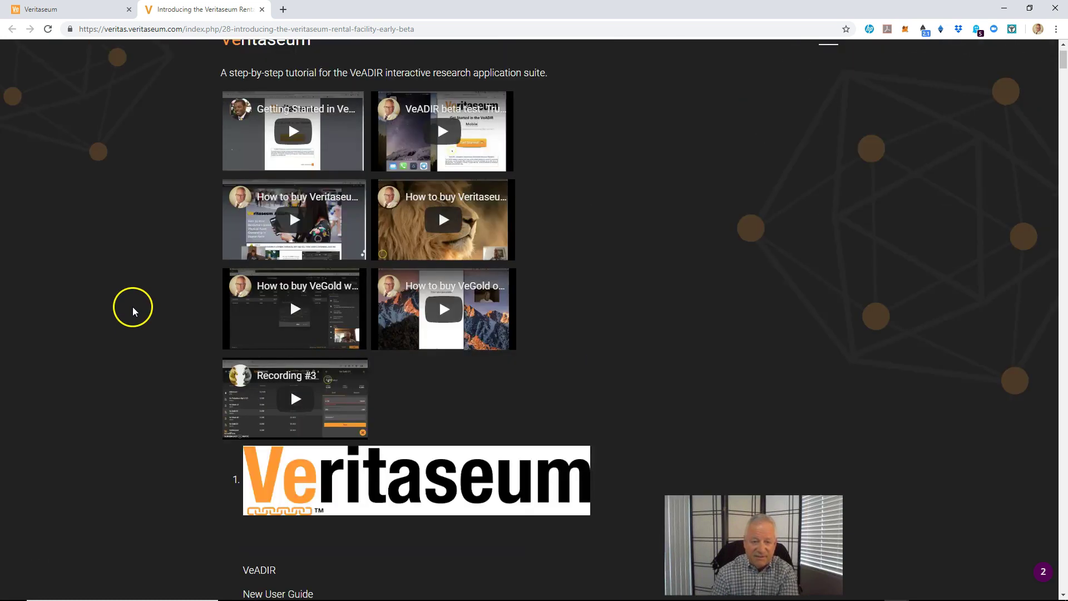
left_click(44, 9)
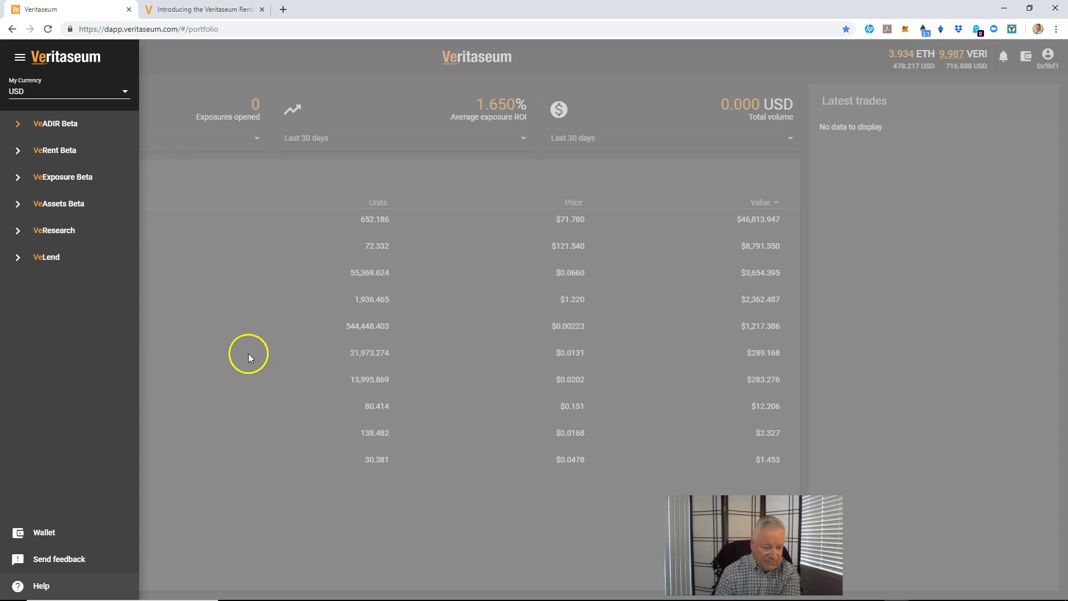
left_click(81, 562)
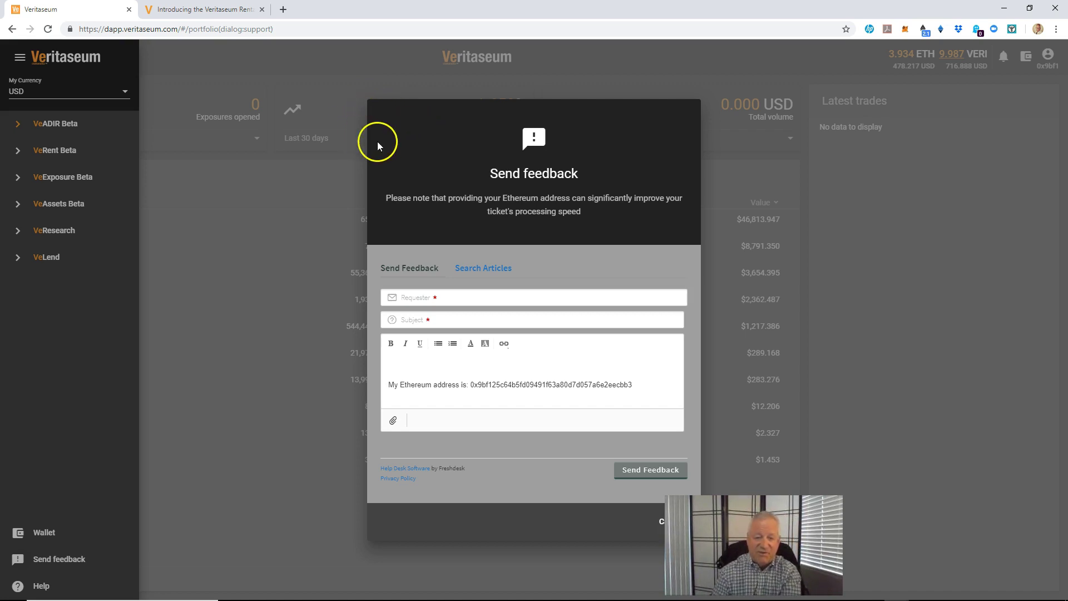
left_click(490, 268)
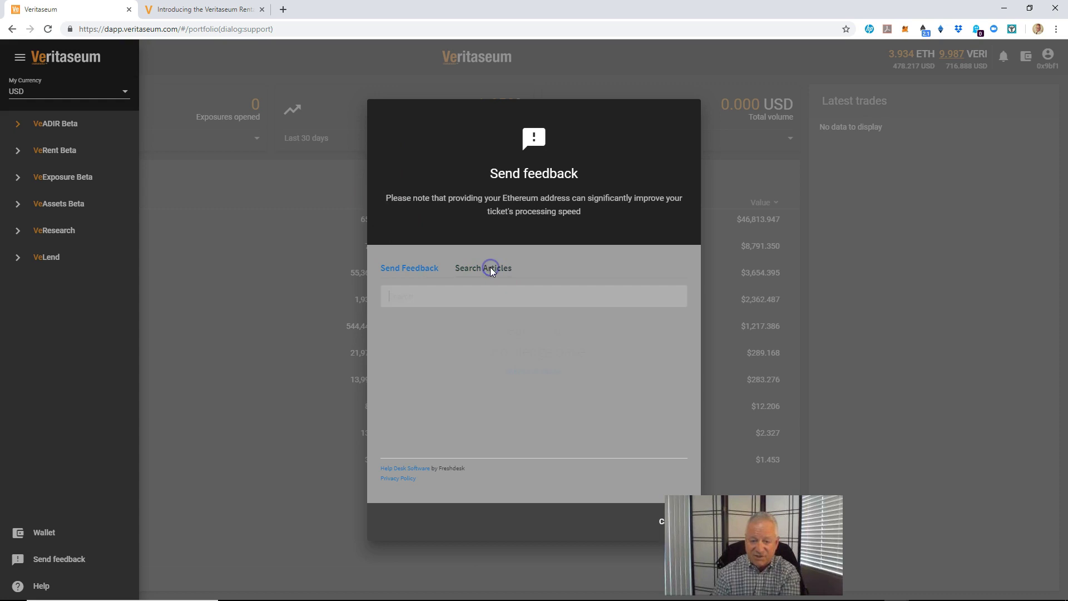
left_click(475, 297)
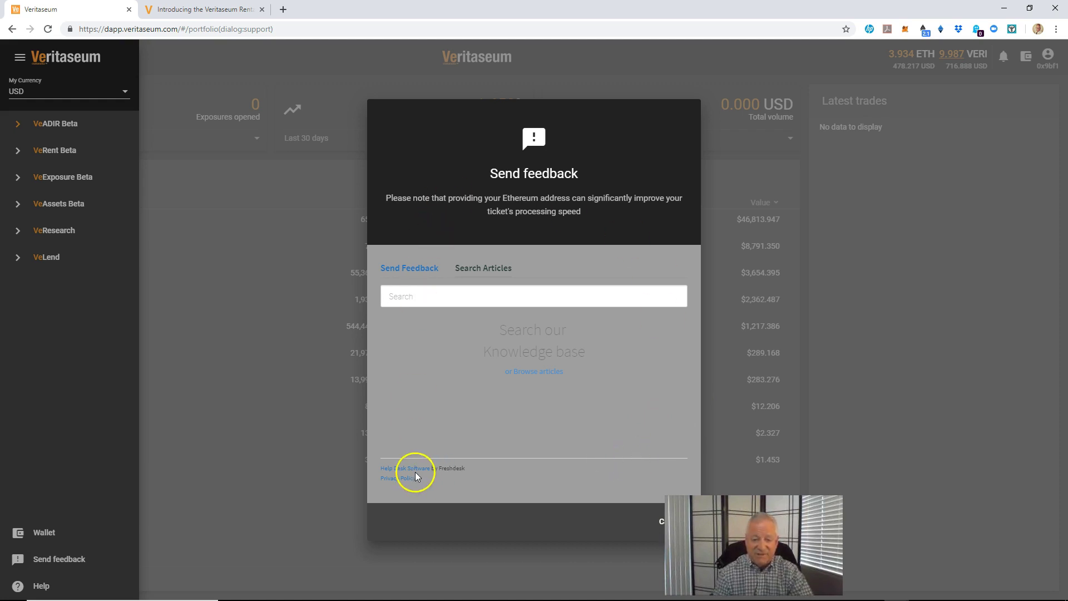
left_click(448, 295)
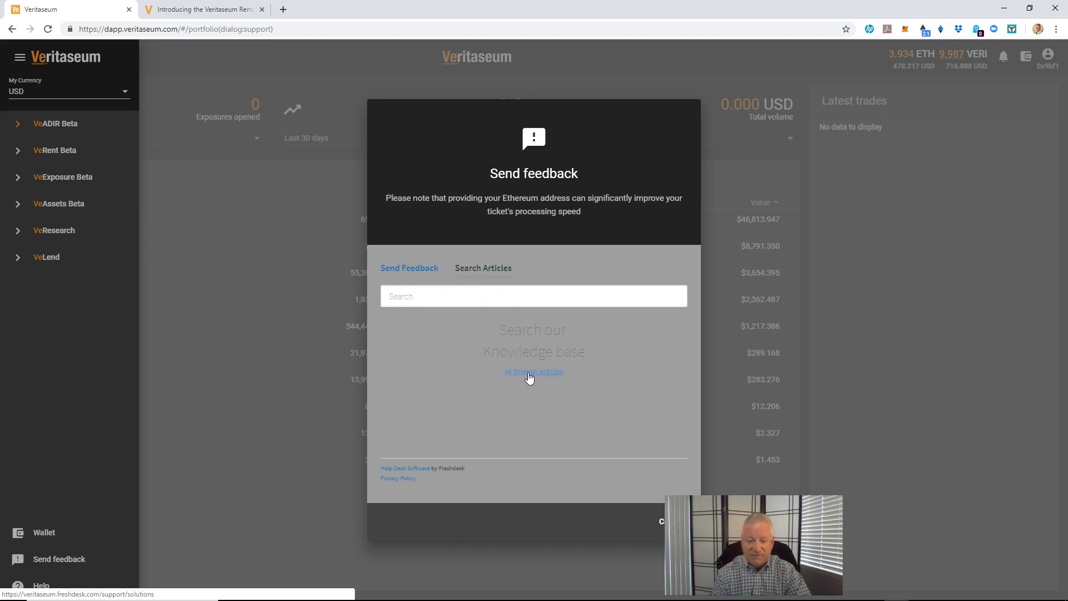
left_click(417, 269)
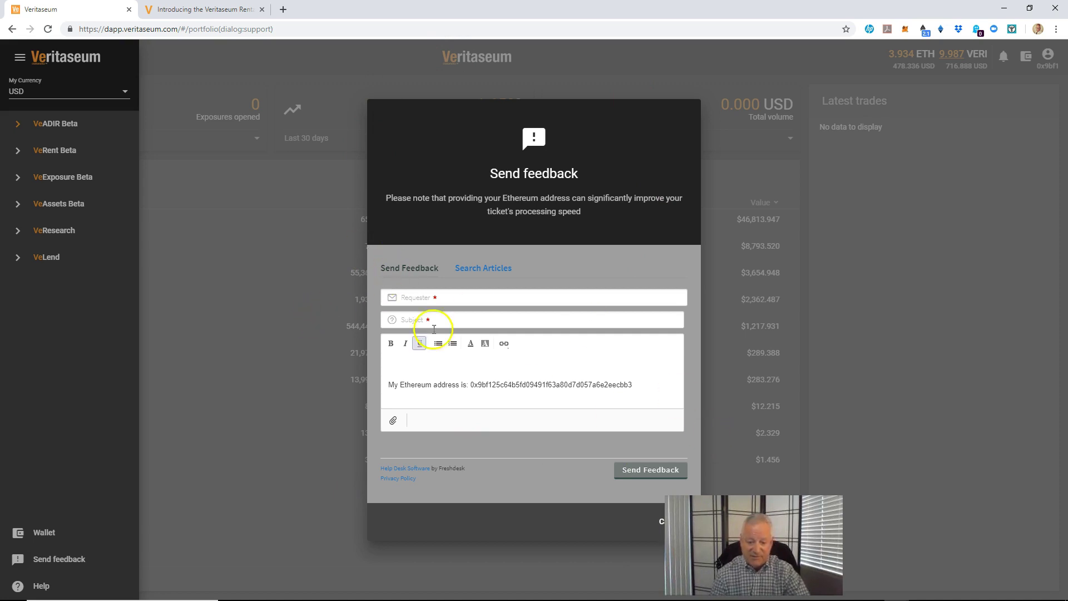
left_click(289, 358)
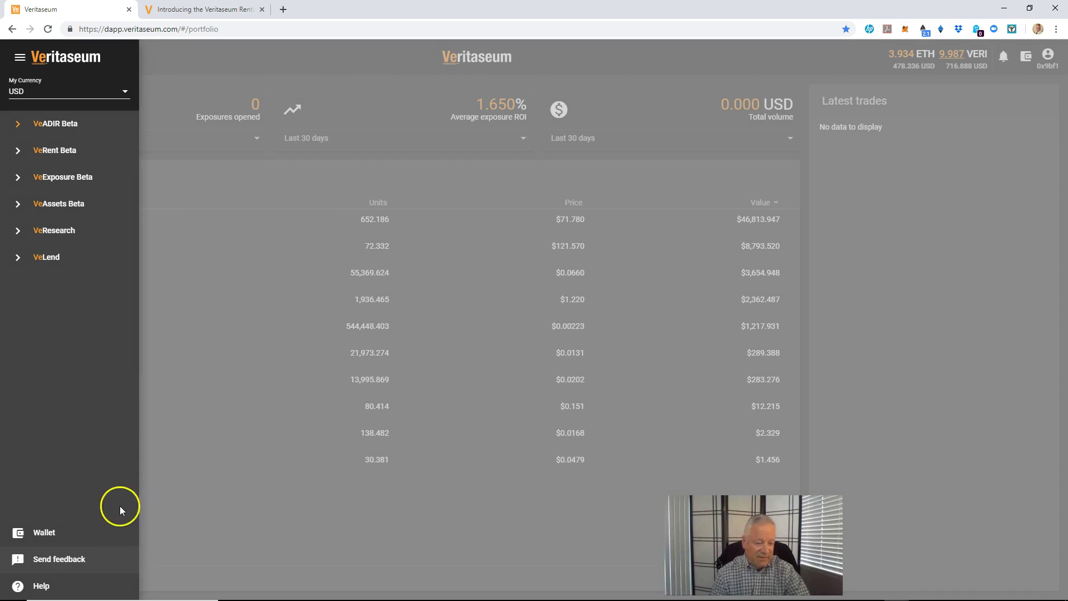
Open the Wallet page listing eight assets, then select the US Dollar and Ve Silver Z1 rows
left_click(63, 537)
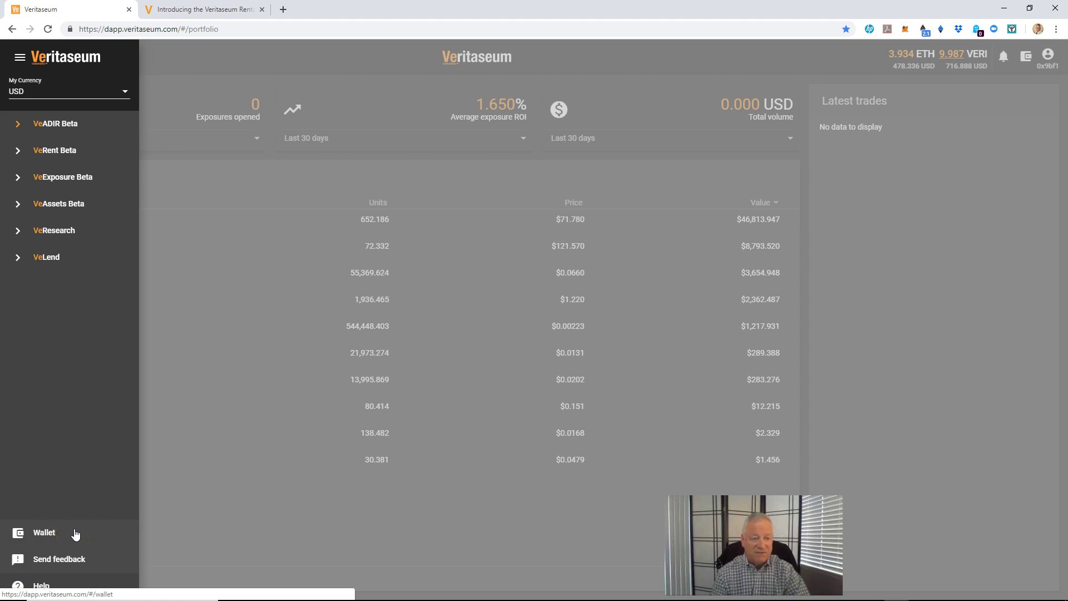
left_click(76, 534)
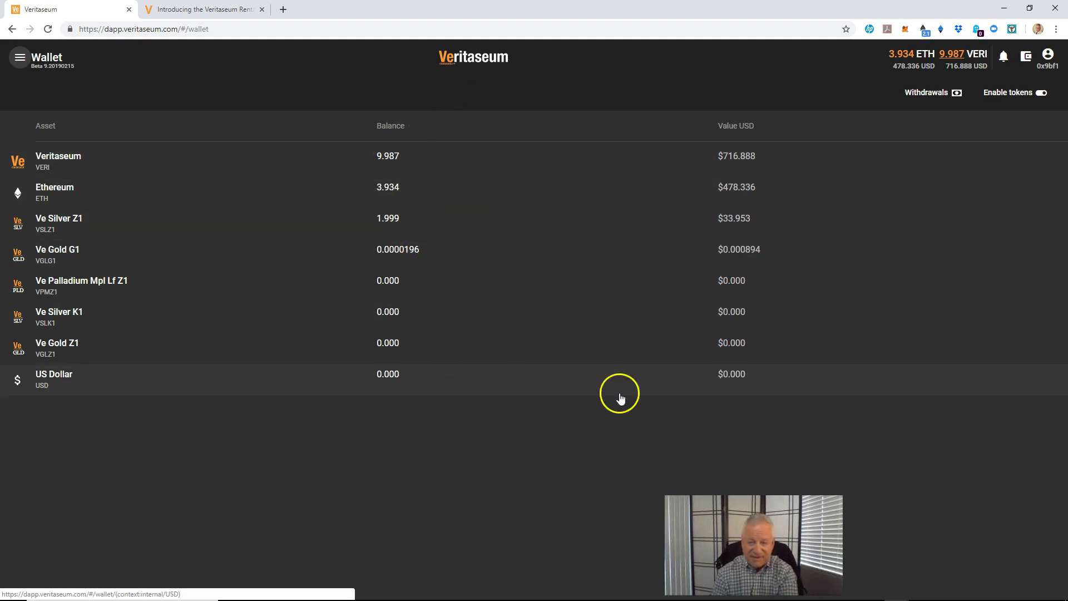
left_click(771, 388)
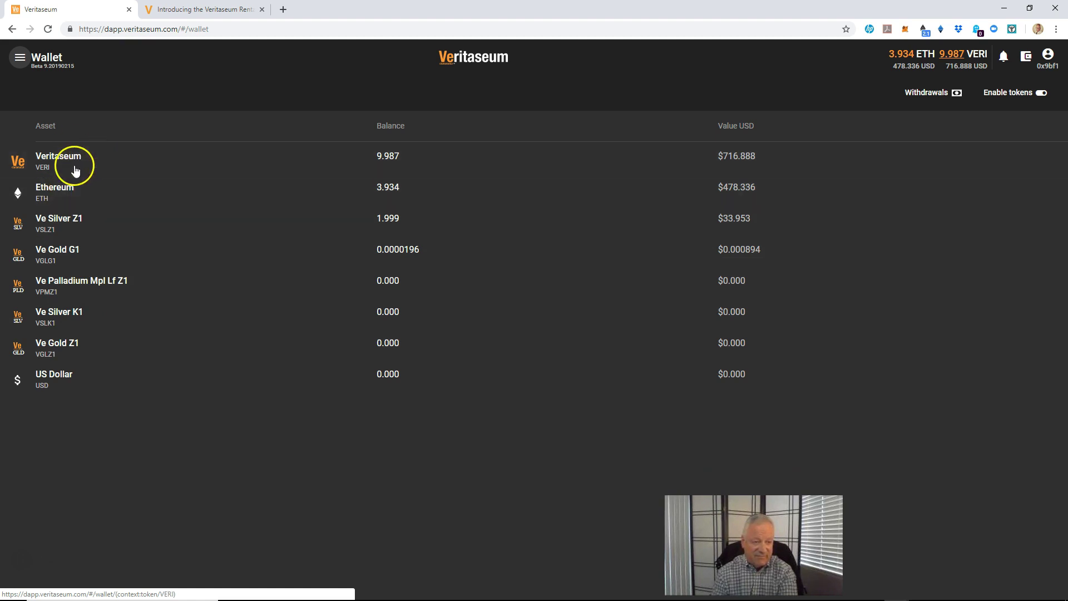
left_click(136, 227)
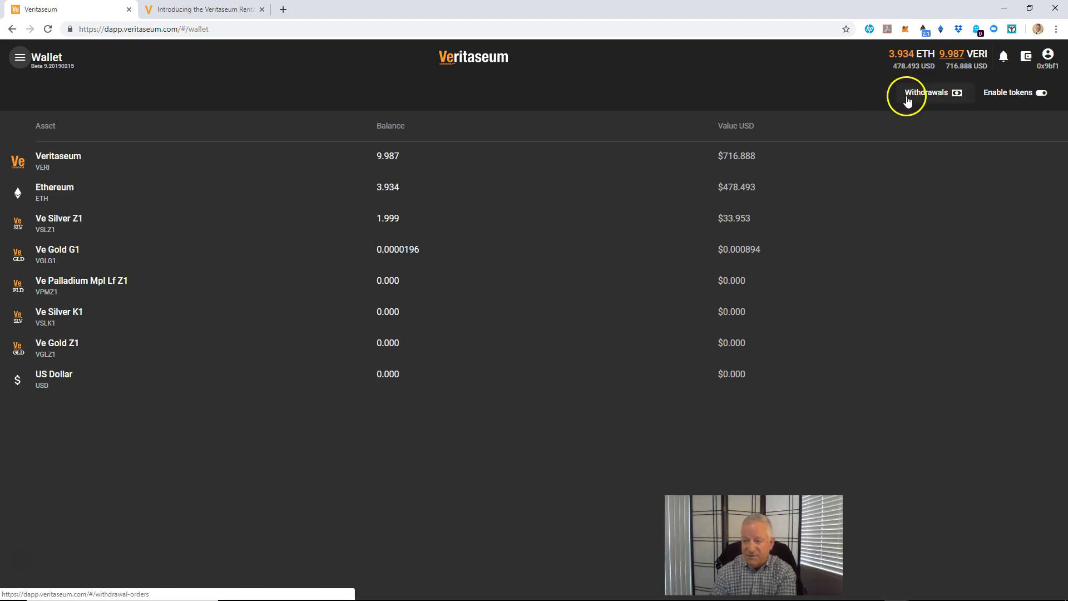
left_click(928, 99)
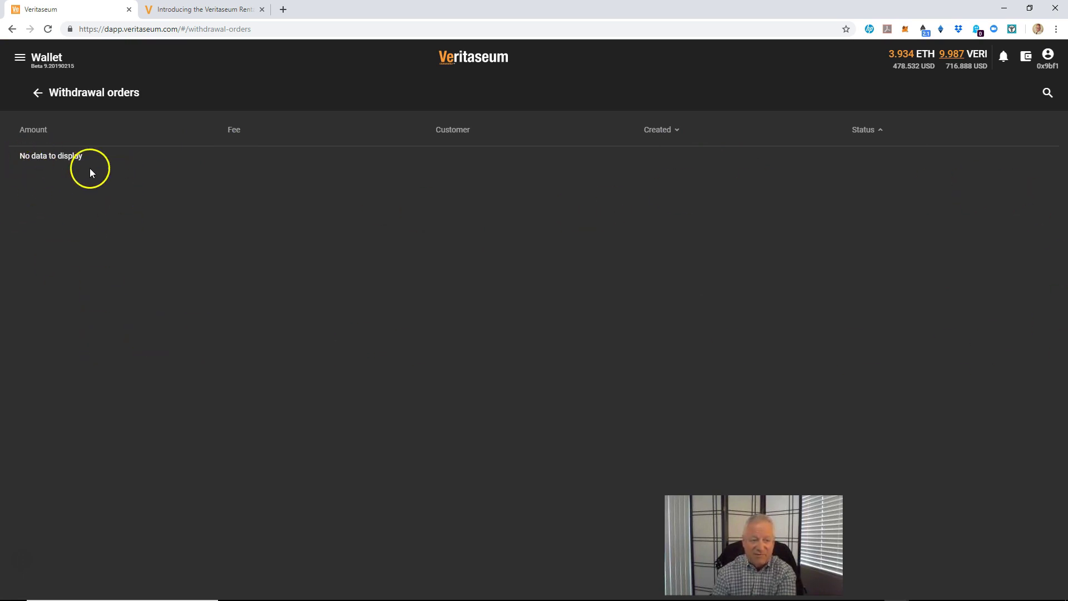
left_click(37, 93)
right_click(41, 94)
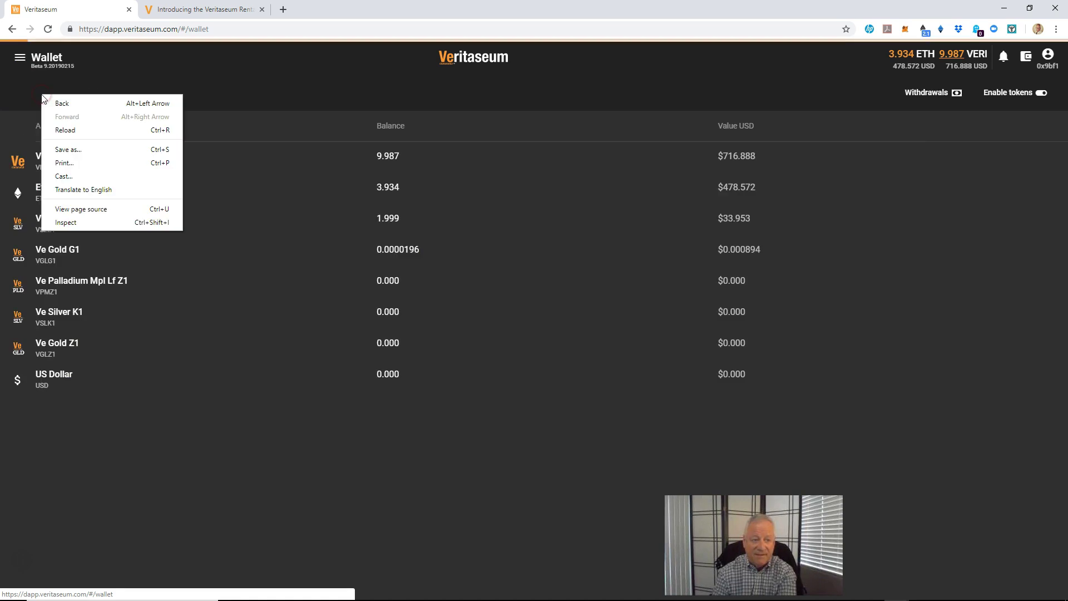
left_click(1010, 106)
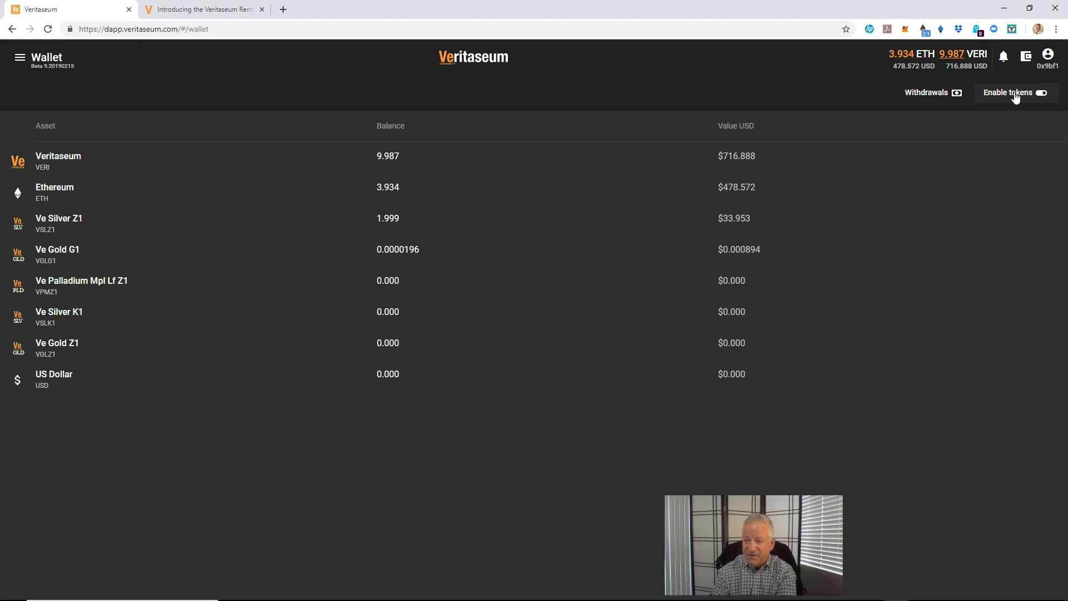
In Enable tokens, switch on Ve Palladium Mpl Lf Z1 (VPMZ1) and submit with Update
left_click(1015, 96)
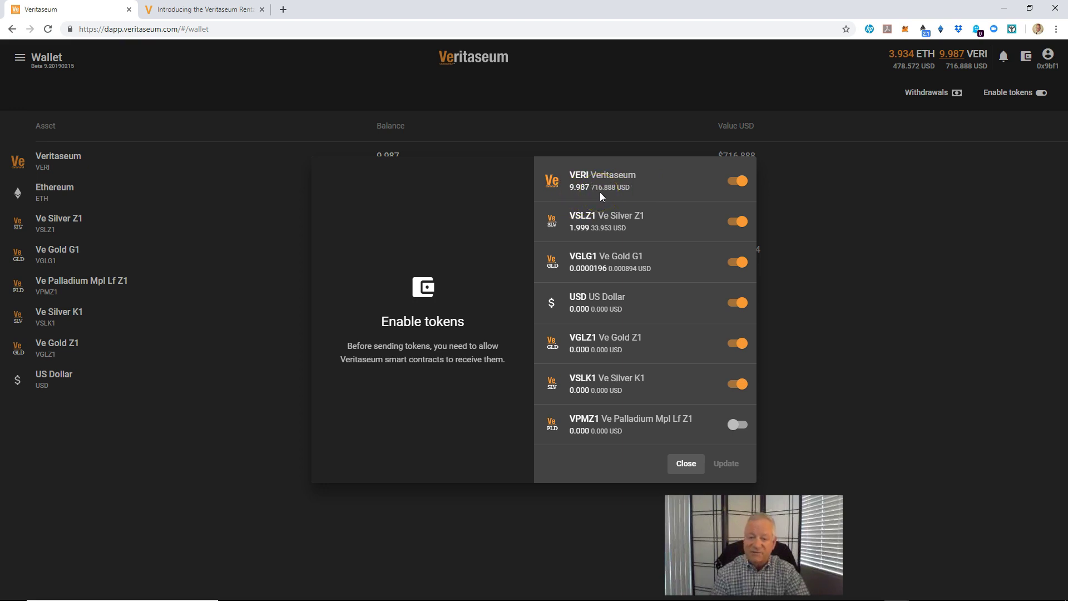
left_click(738, 182)
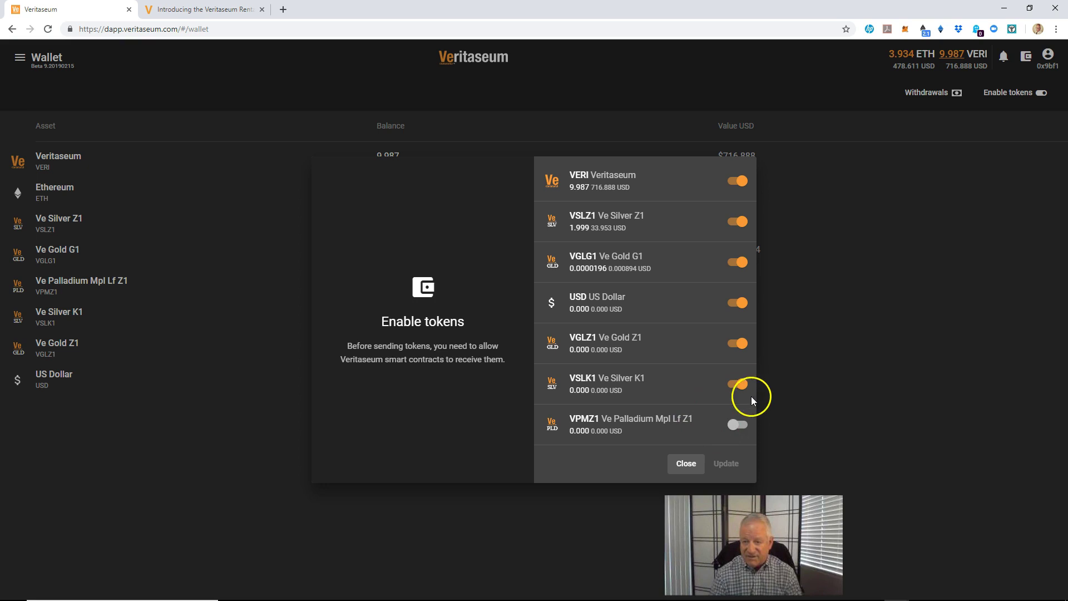
left_click(726, 425)
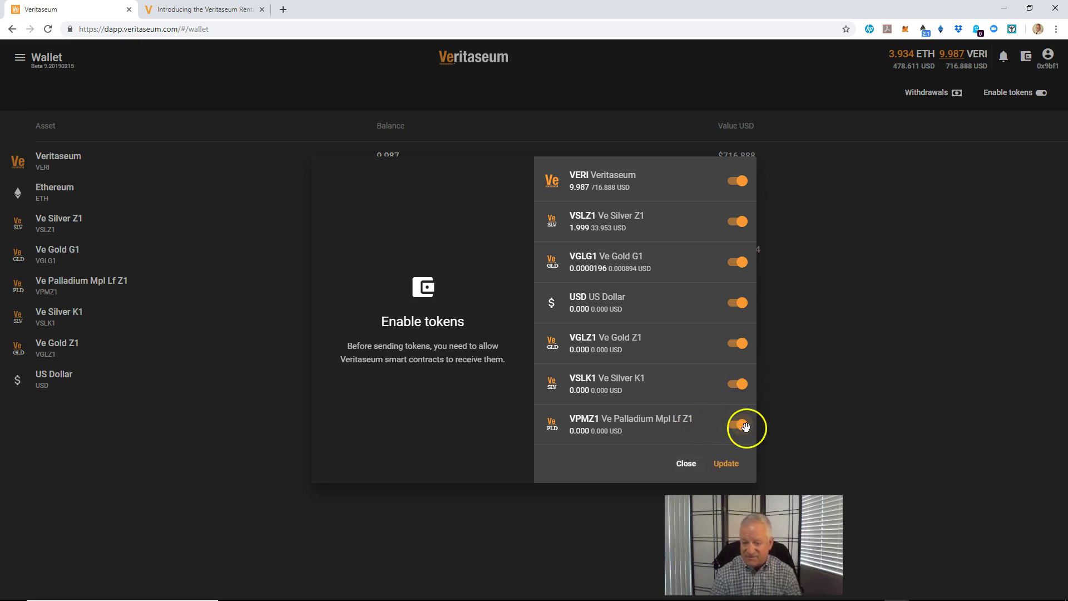
left_click(730, 462)
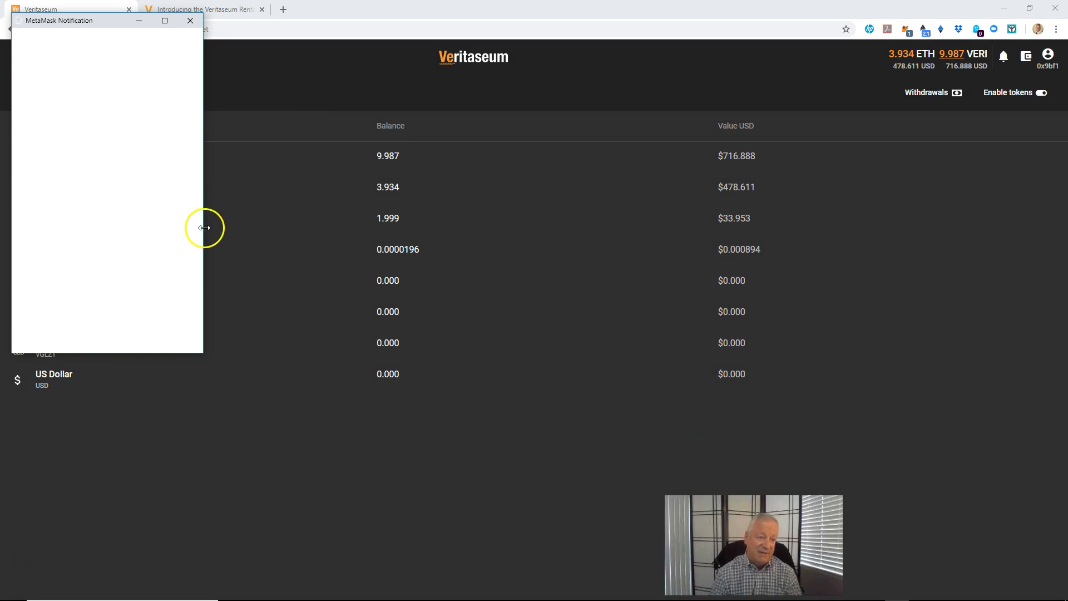
Confirm MetaMask's approval for up to 100000000 VPMZ1 so VeADIR reports 'Transaction created'
left_click_drag(105, 21, 256, 73)
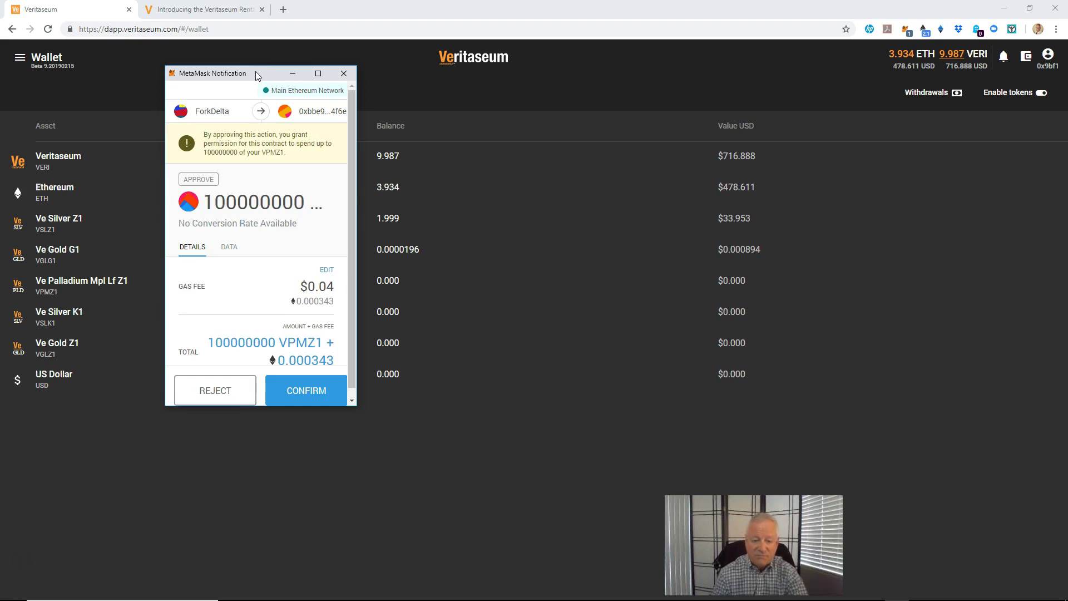
left_click(309, 400)
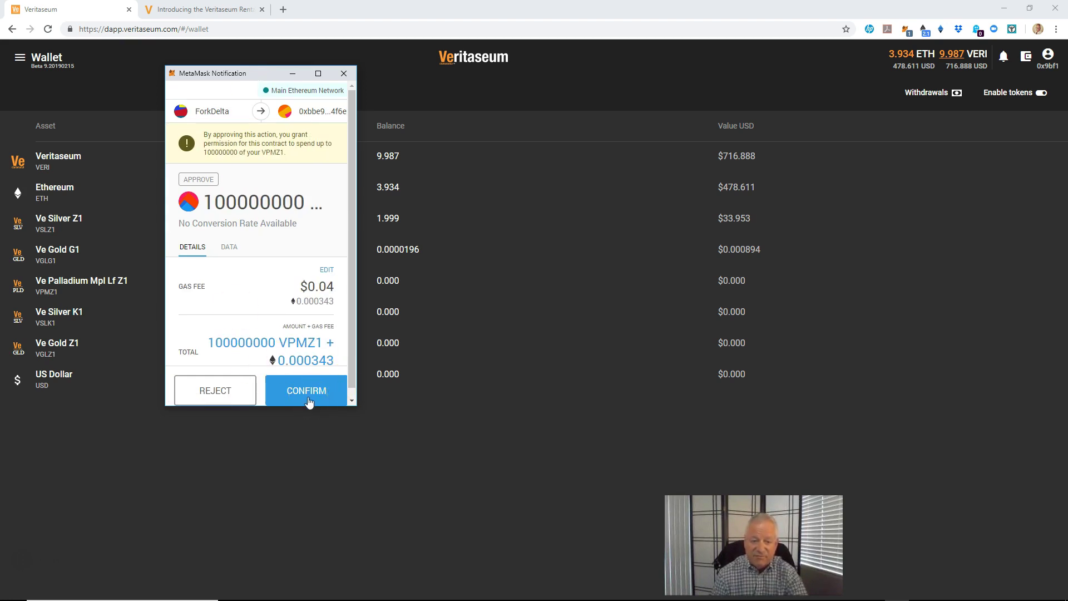
left_click(309, 400)
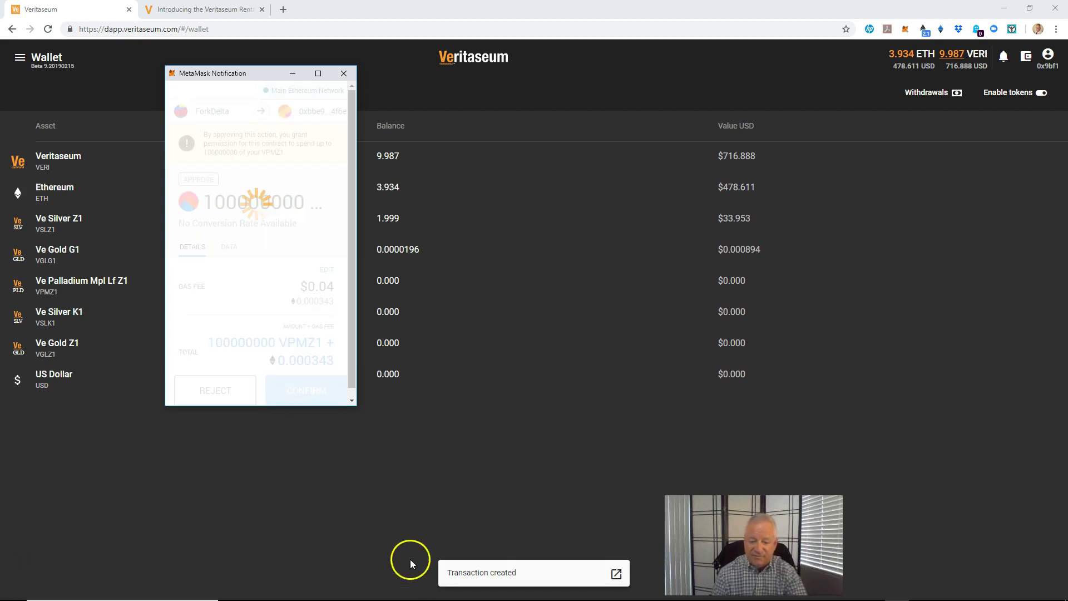
View the new approval transaction's Pending details on etherscan.io
left_click(616, 573)
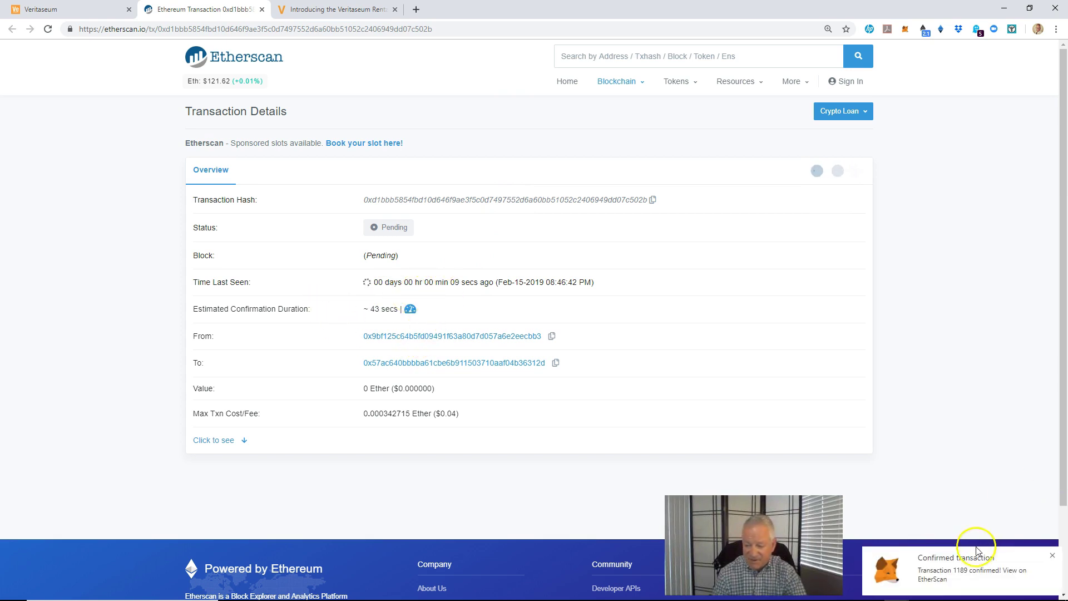
Return to the wallet and close the Enable tokens list with all seven tokens on
left_click(261, 8)
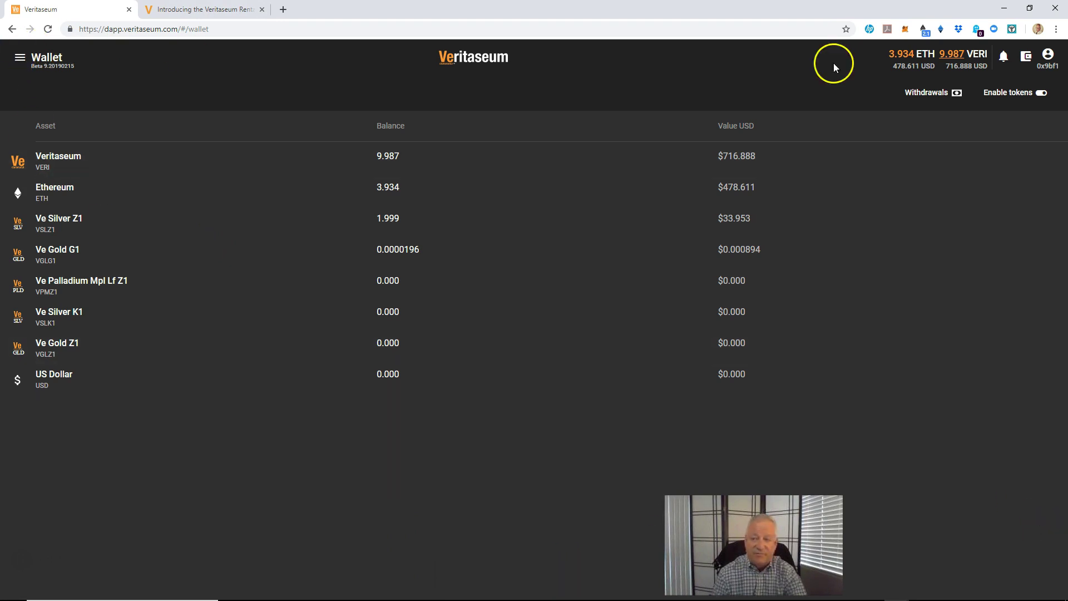
left_click(1016, 95)
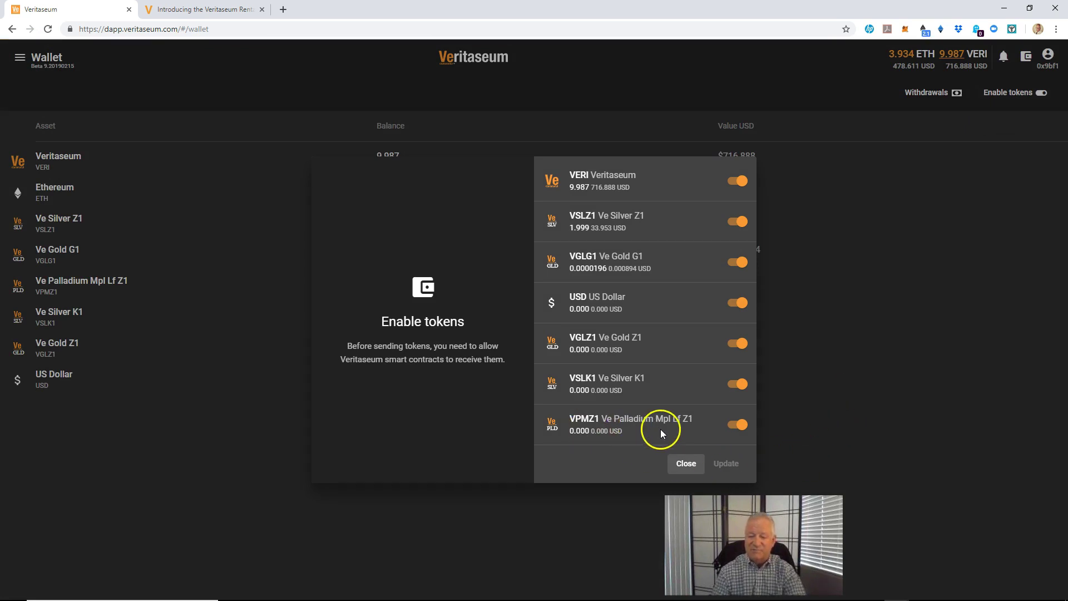
left_click(686, 464)
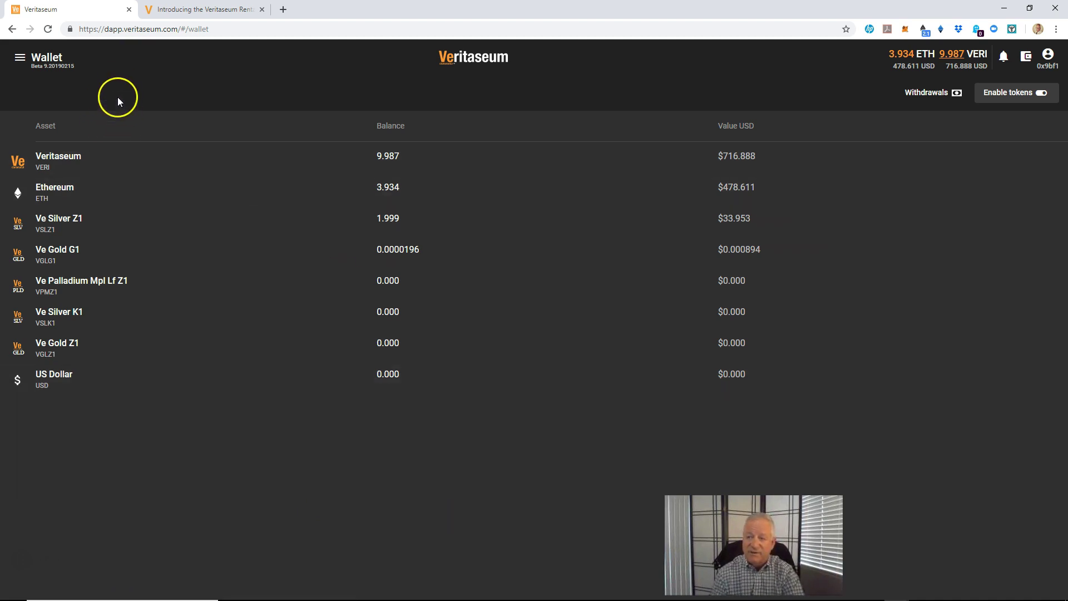
Open and close the navigation menu, then open the Veritaseum send panel showing 9.987 VERI available
left_click(20, 59)
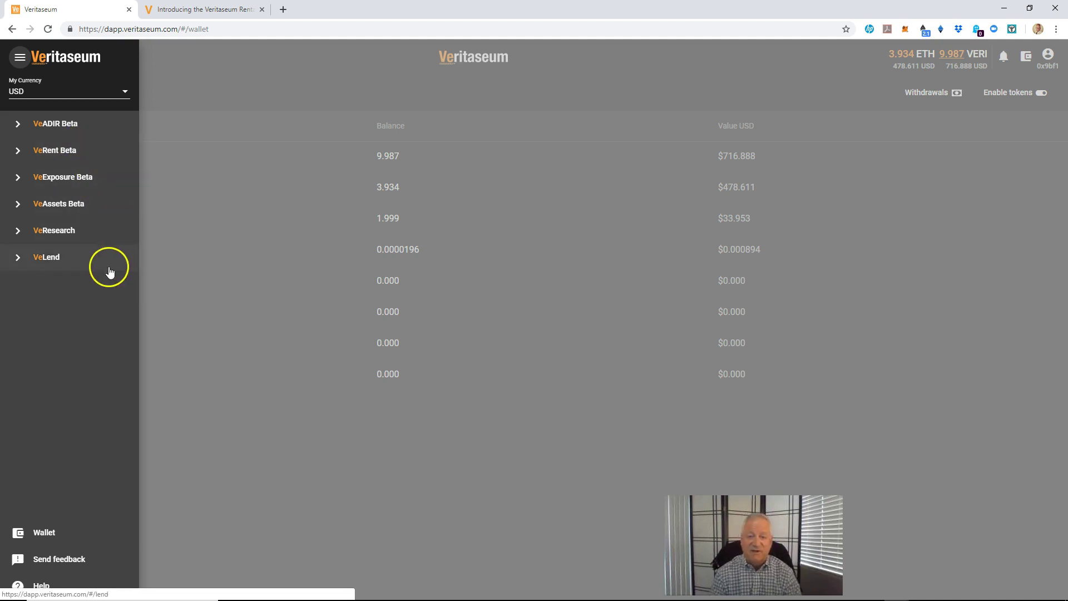
left_click(172, 285)
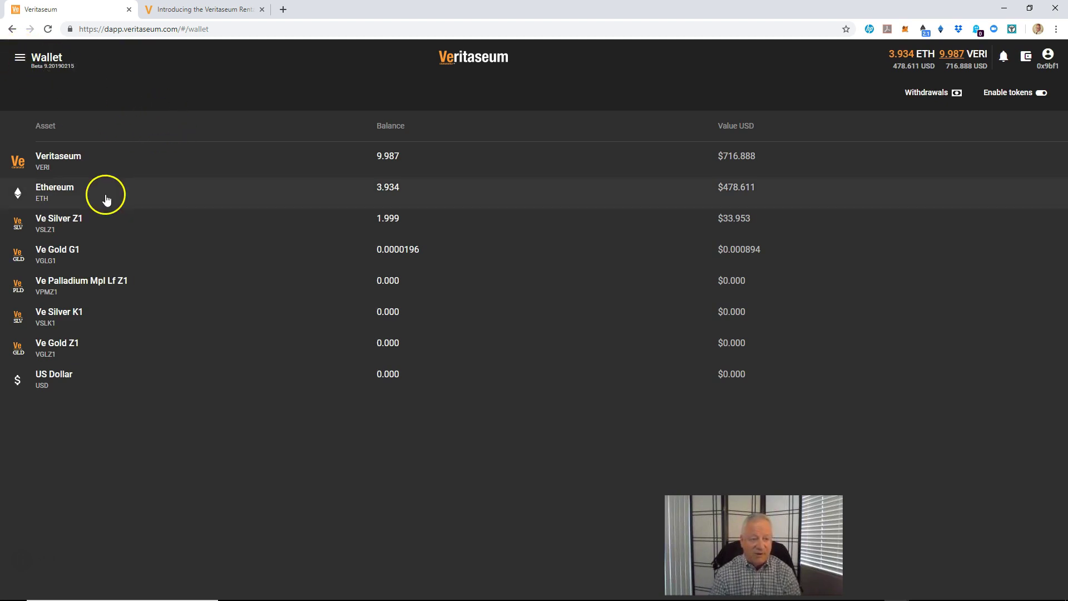
left_click(90, 170)
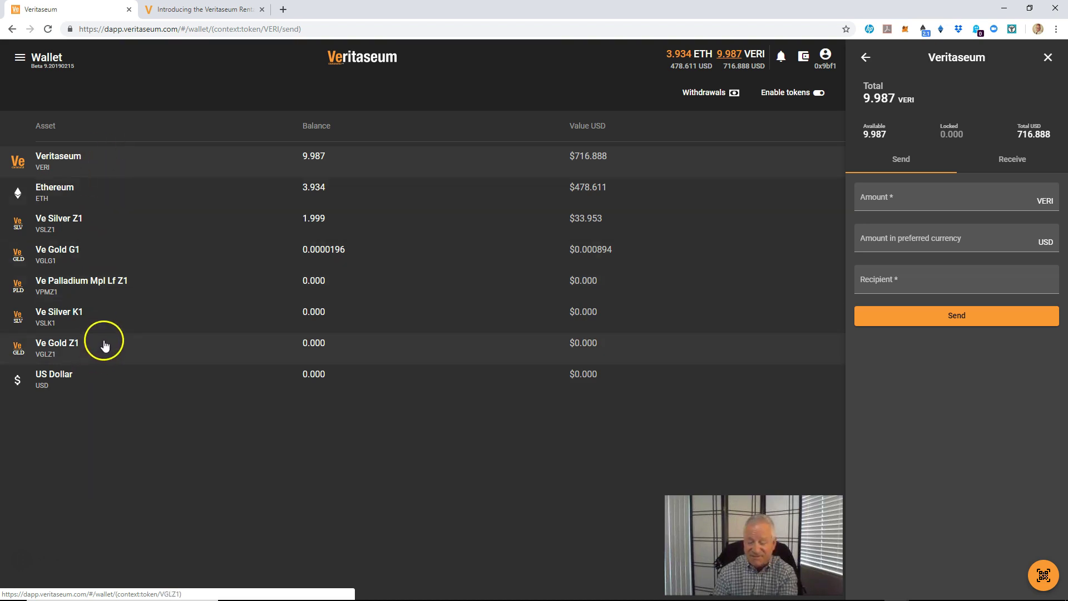
Switch the send panel to Ve Silver Z1 and enter an amount of 1 VSLZ1
left_click(920, 194)
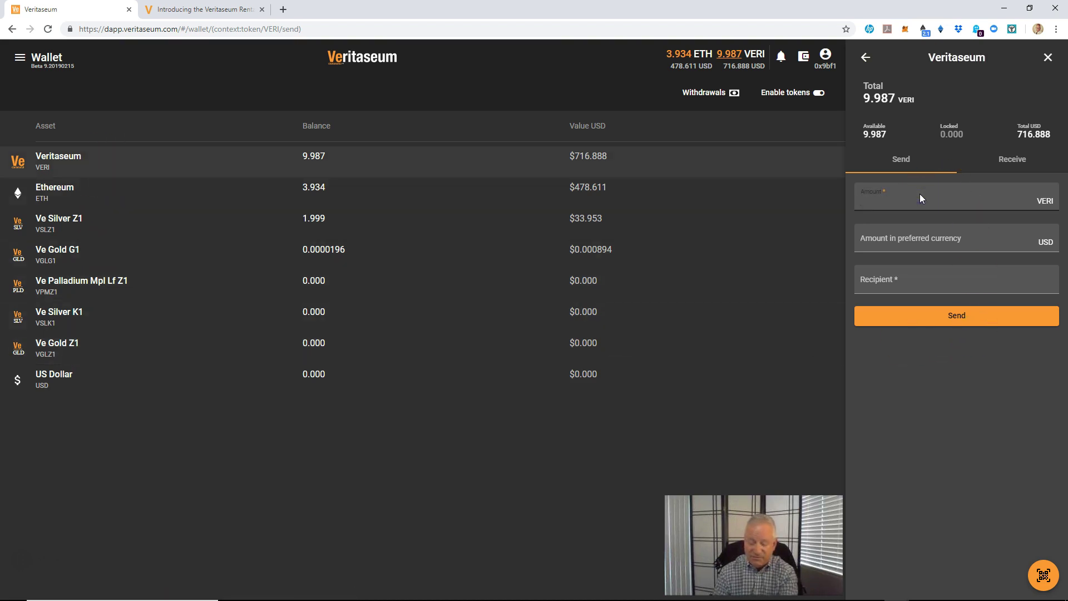
left_click(103, 225)
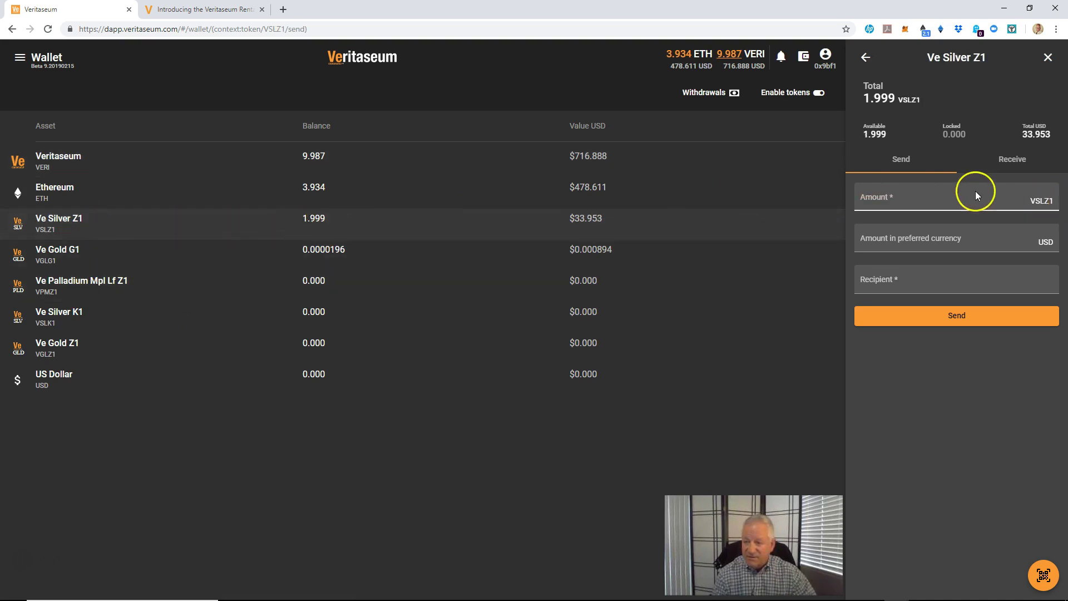
left_click(939, 203)
type("1")
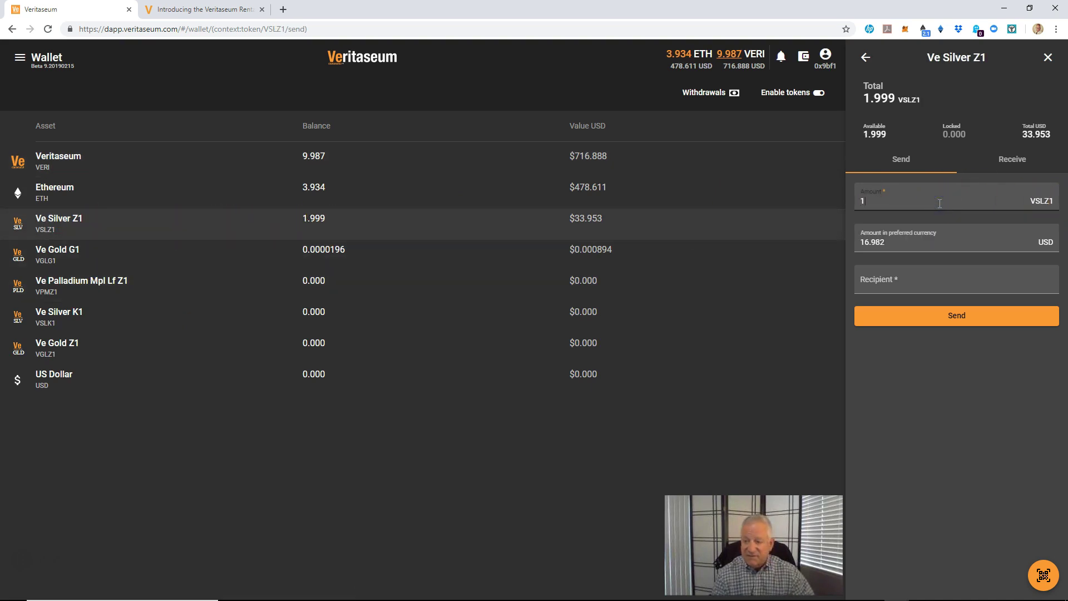
Point out the 16.982 USD equivalent and the still-empty Recipient address field
left_click(1049, 224)
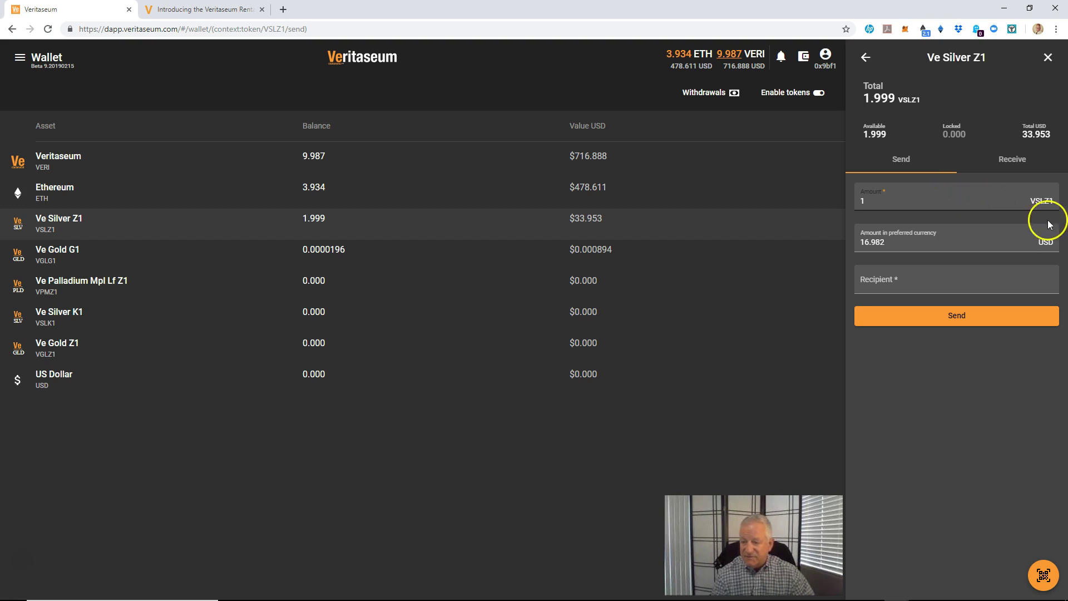
left_click(897, 246)
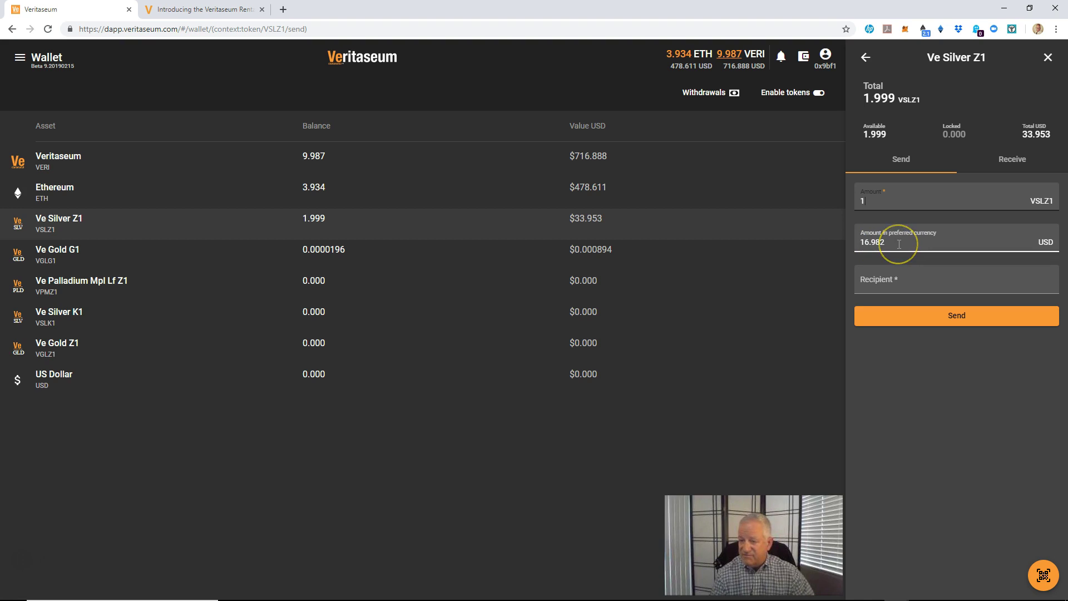
left_click(905, 288)
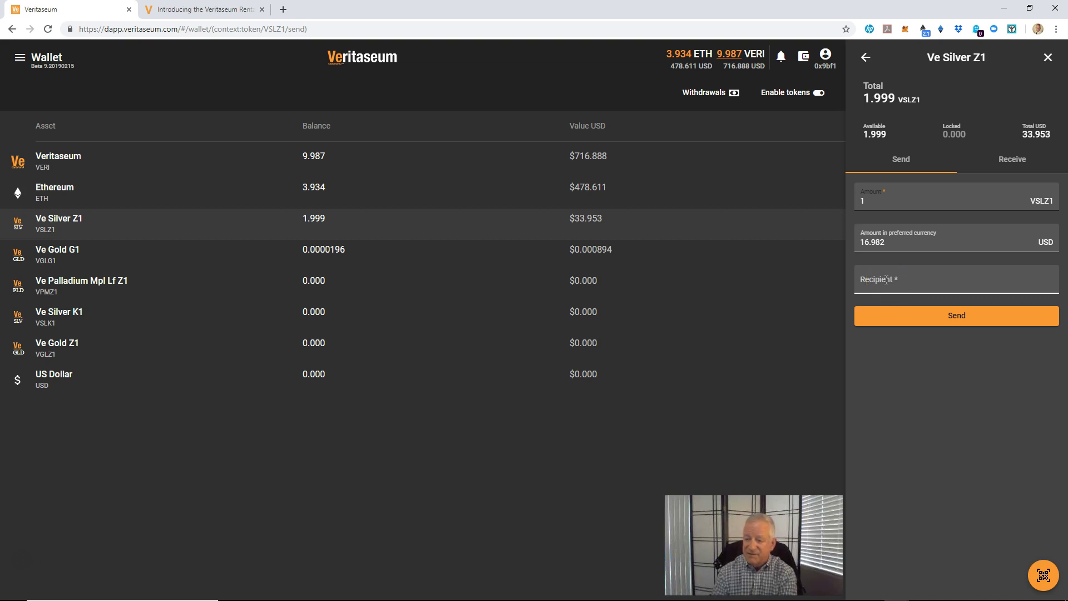
left_click(876, 281)
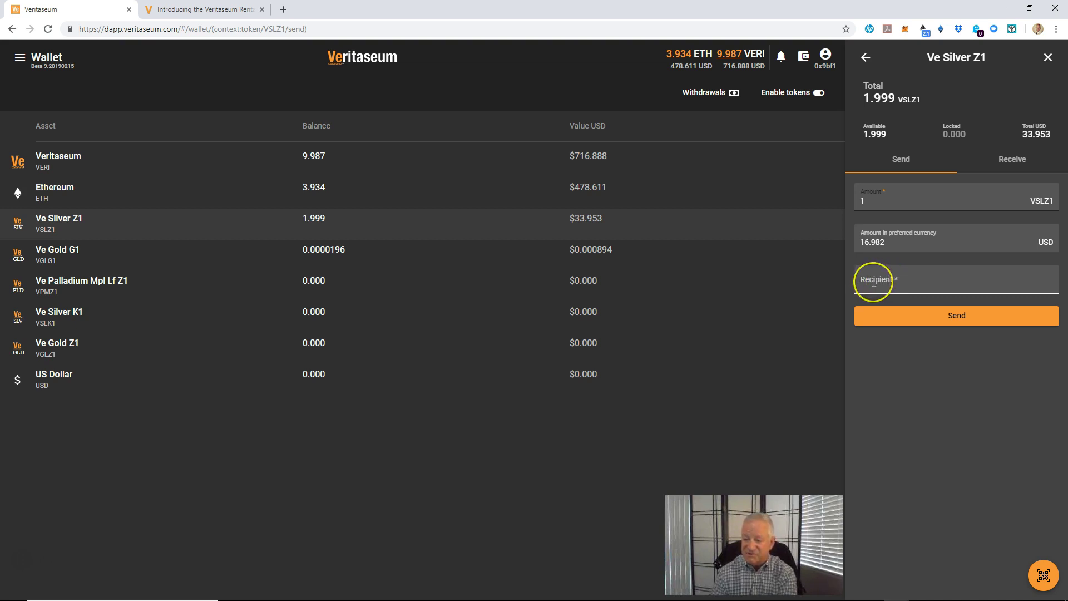
left_click_drag(876, 280, 938, 285)
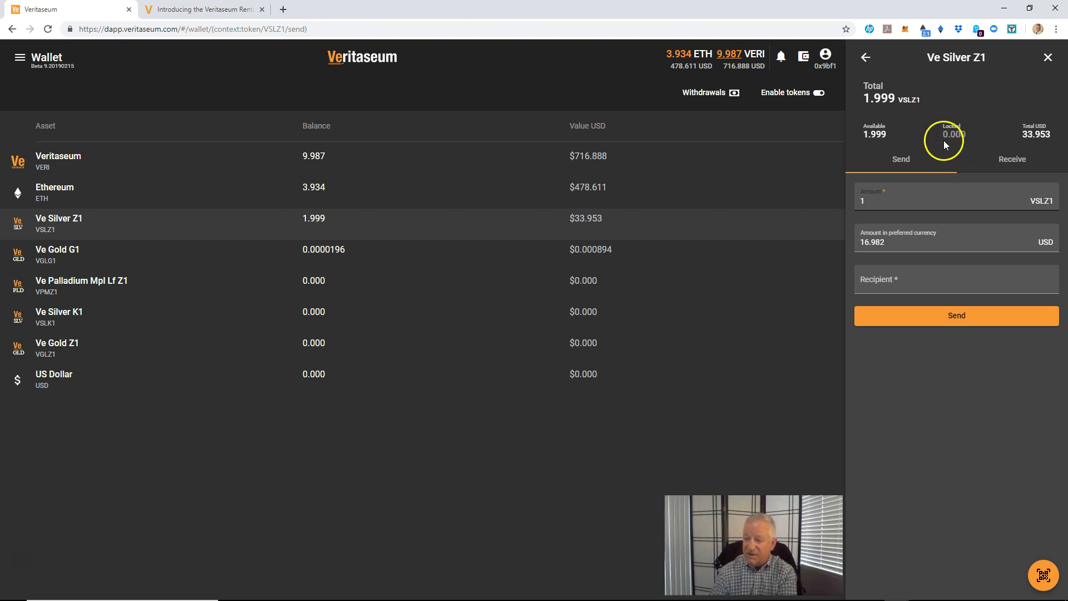
Show the Ve Silver Z1 Receive QR code and copy the wallet address
left_click(1009, 163)
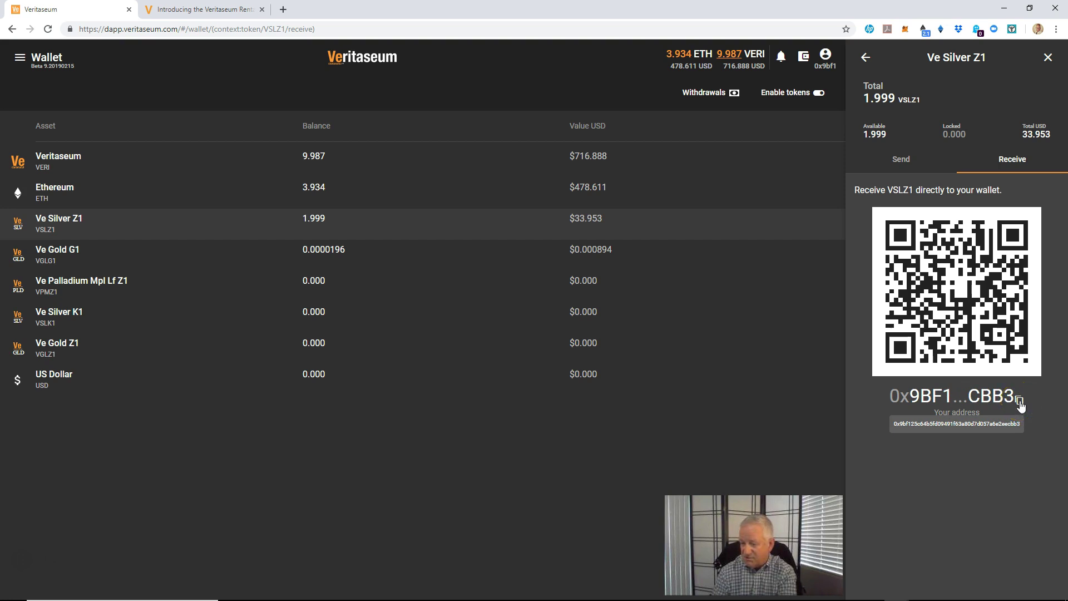
left_click(1019, 401)
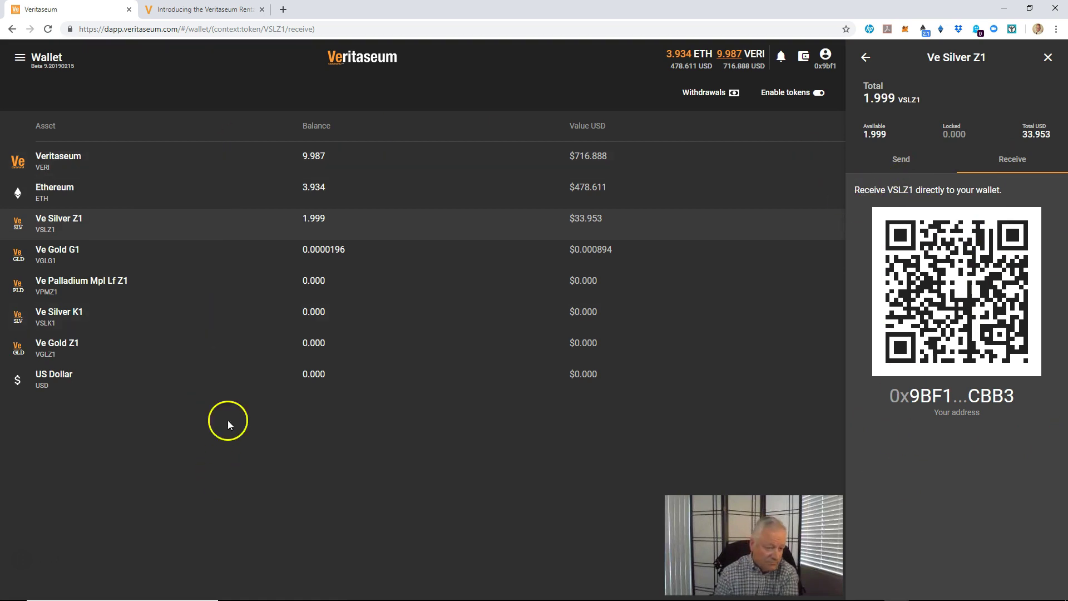
Open the US Dollar panel on its Withdraw tab, offering Wire transfer
left_click(154, 384)
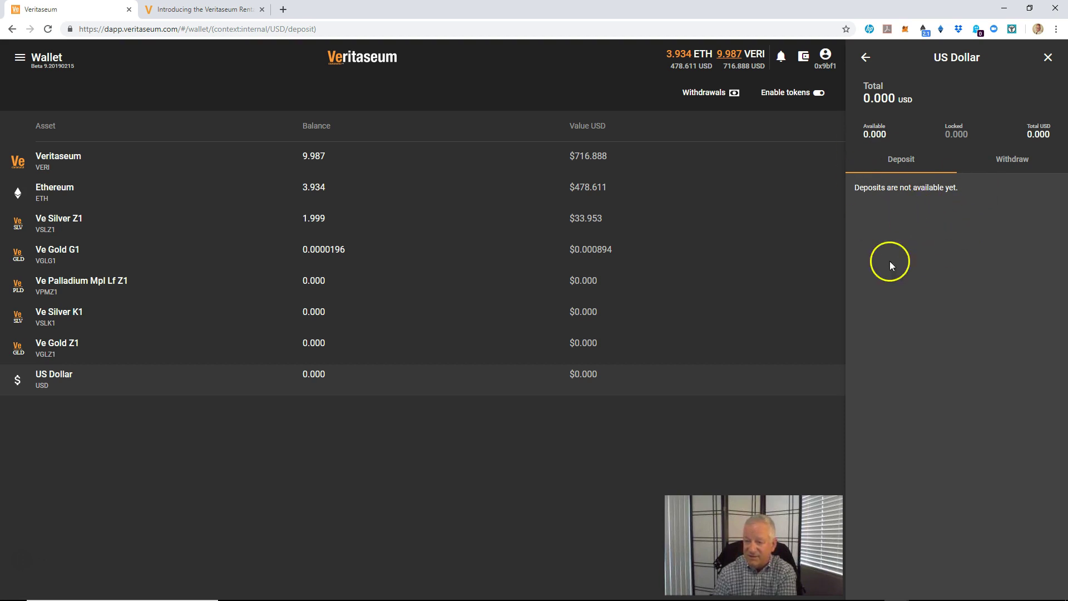
left_click(1017, 167)
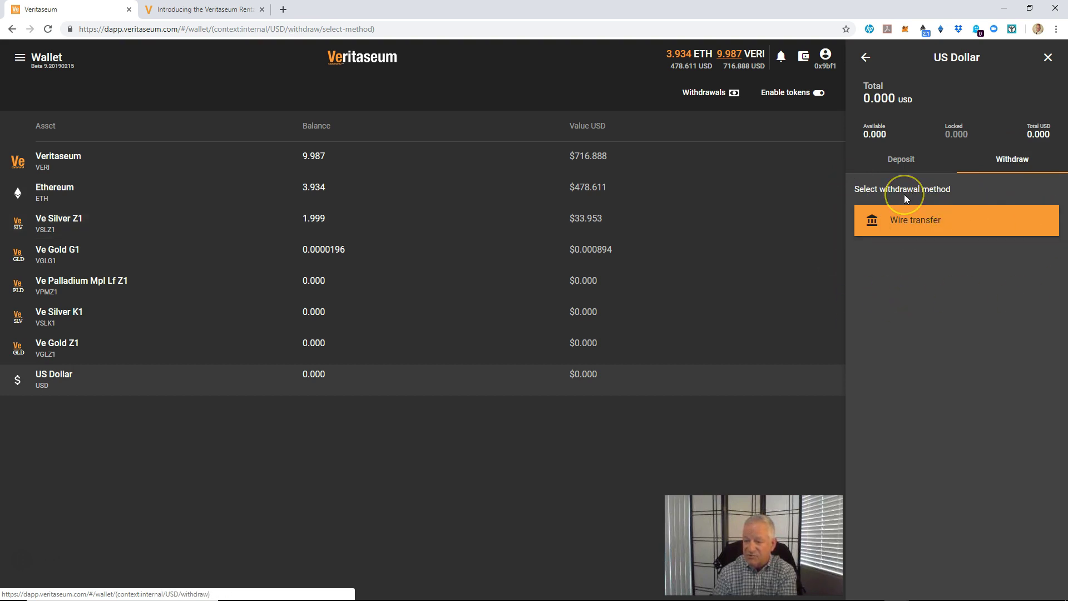
Choose Wire transfer and sign the MetaMask authentication request to reach the banking-information form
left_click(908, 222)
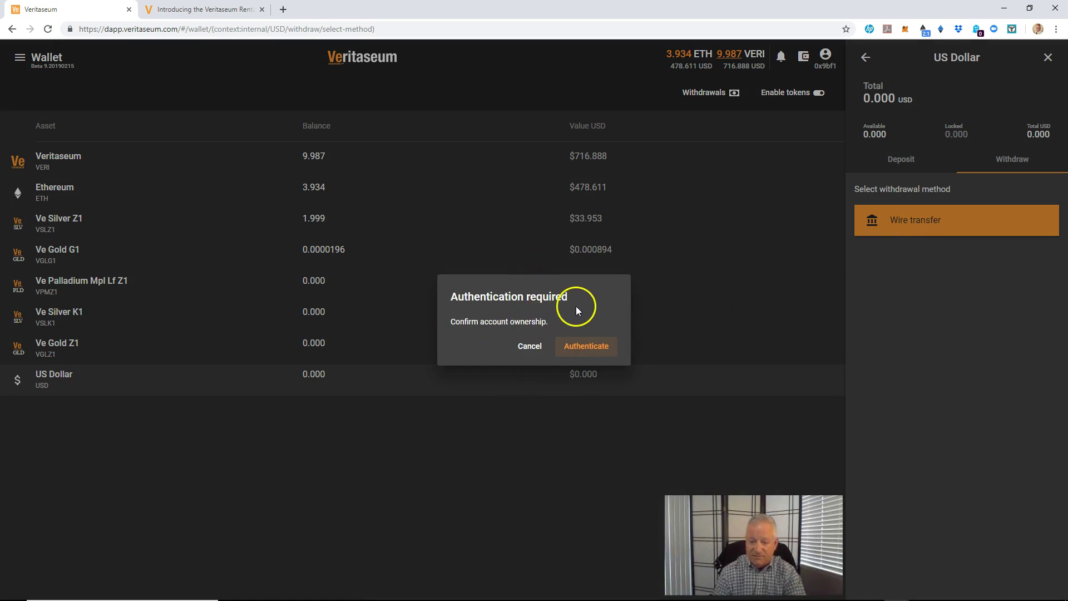
left_click(582, 351)
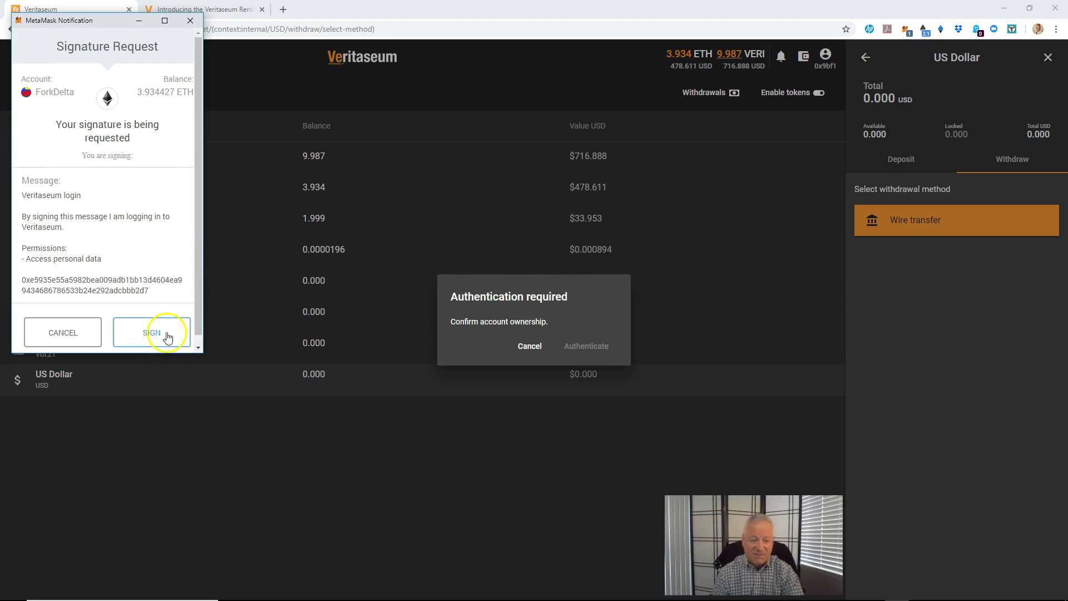
left_click(149, 333)
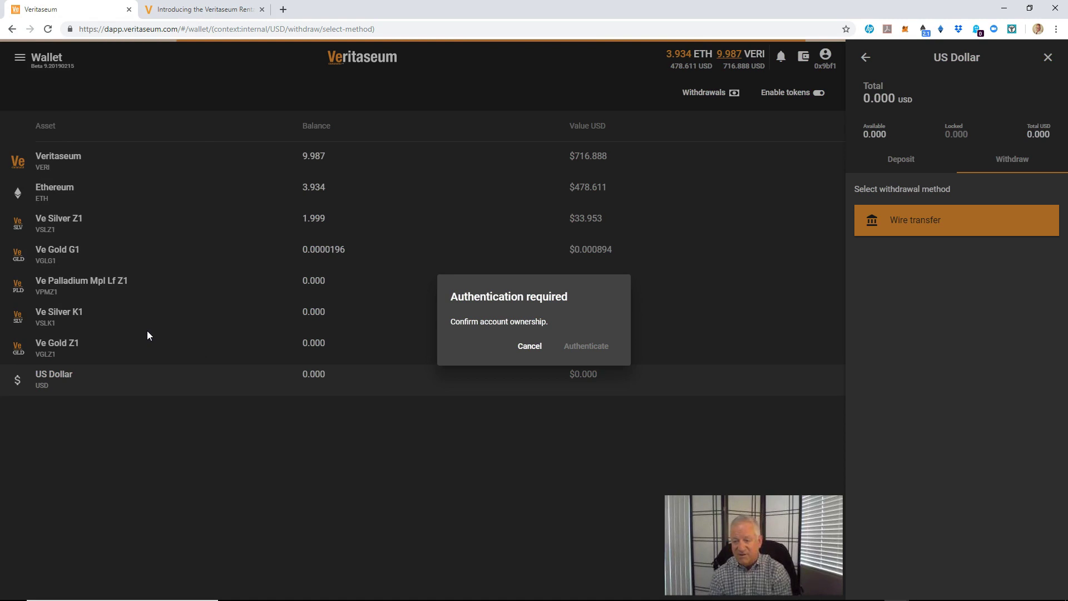
left_click(139, 314)
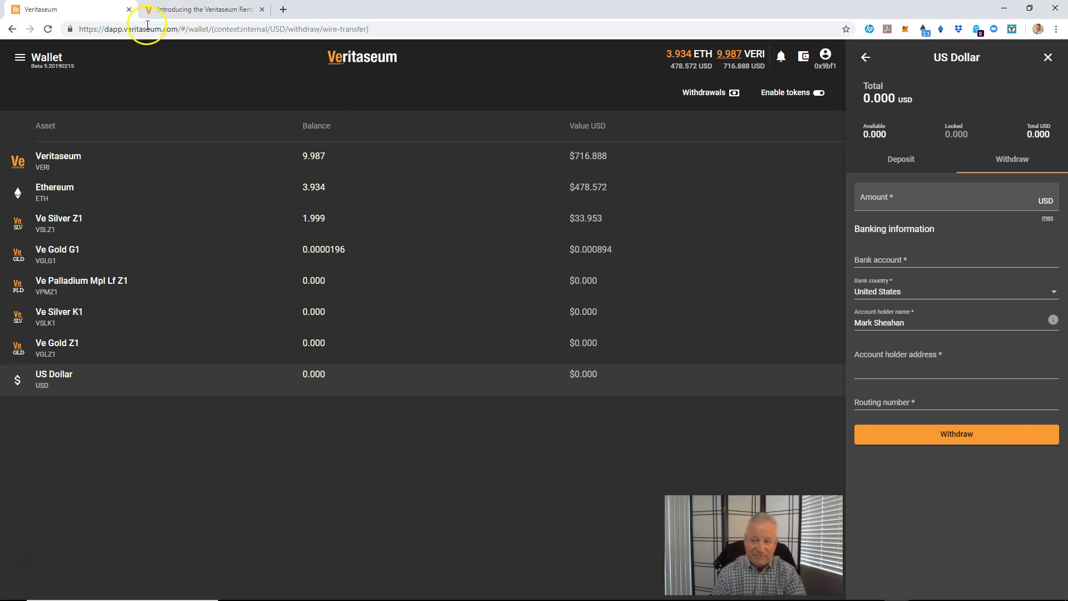
Close the withdrawal panel and browse the My Currency list from the menu, keeping USD
left_click(1047, 57)
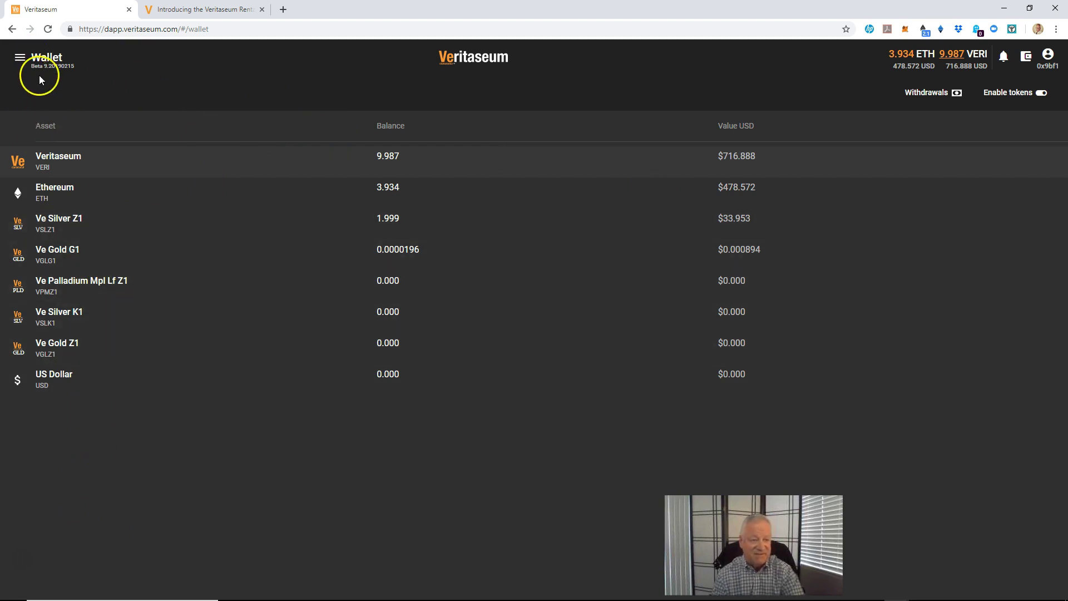
left_click(19, 58)
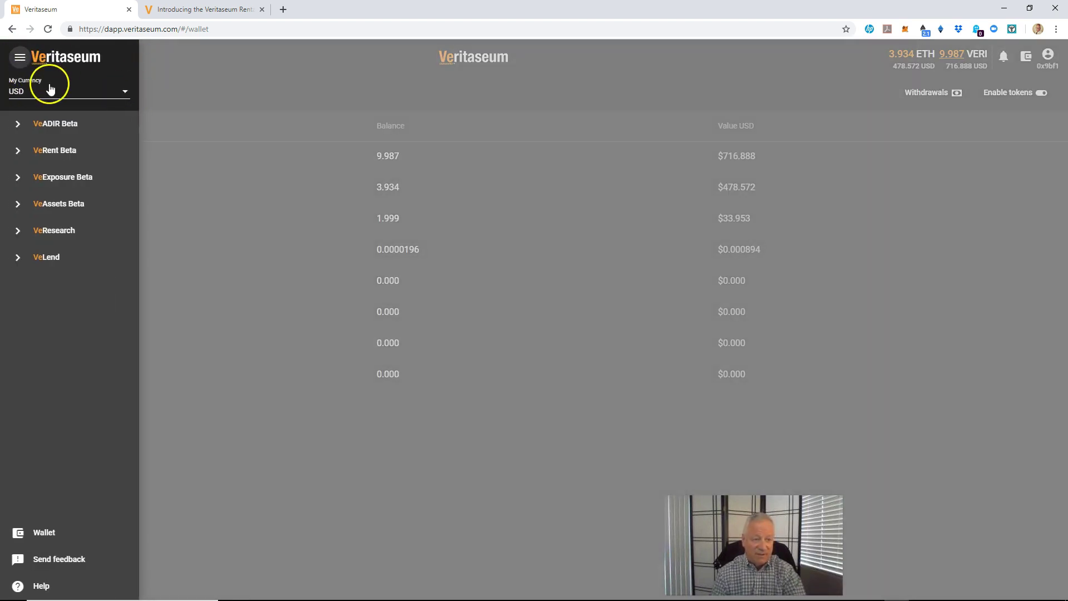
left_click(126, 93)
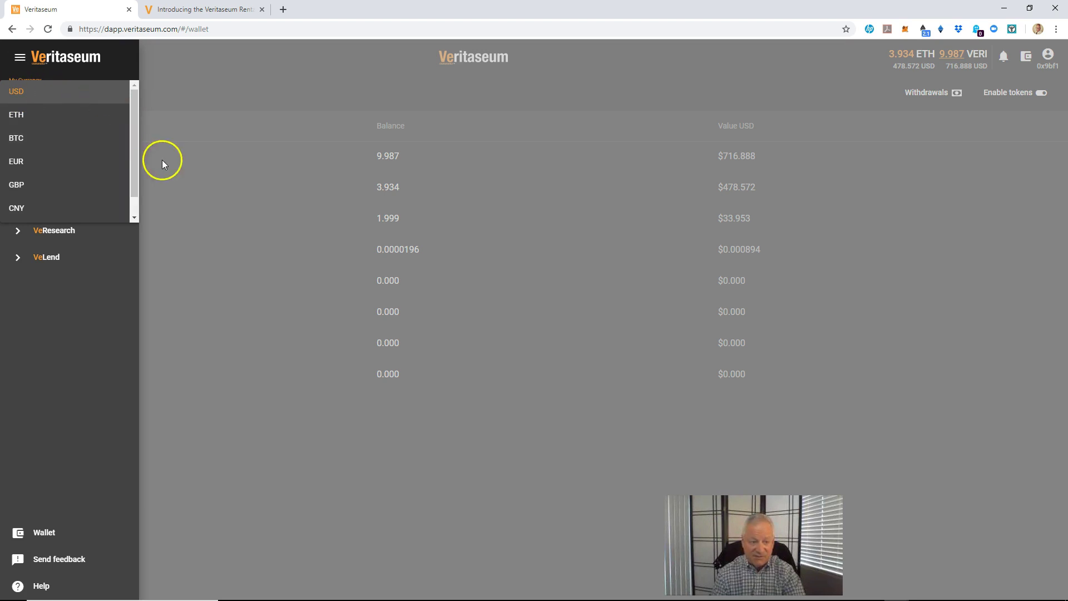
left_click_drag(136, 163, 138, 195)
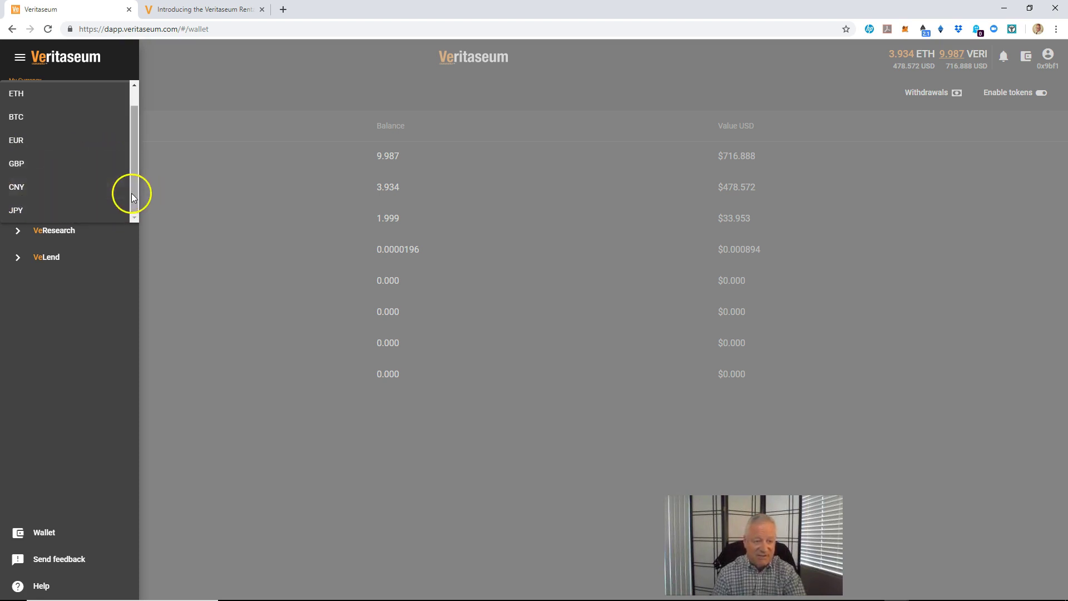
left_click_drag(134, 191, 132, 140)
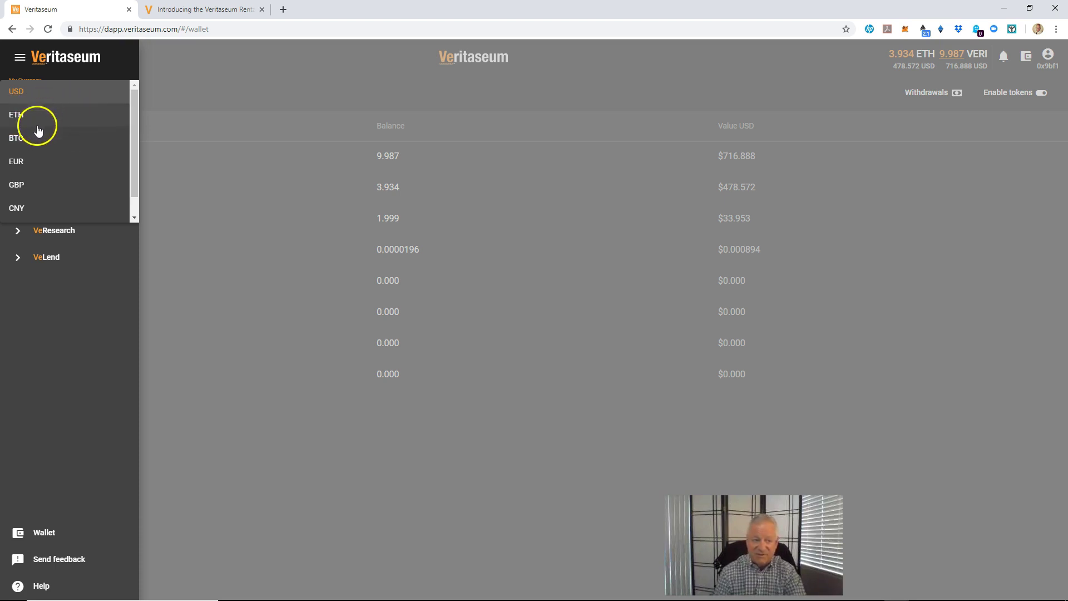
left_click(278, 411)
Close the side menu, then sort the assets by Value USD and remove that sort
left_click(267, 356)
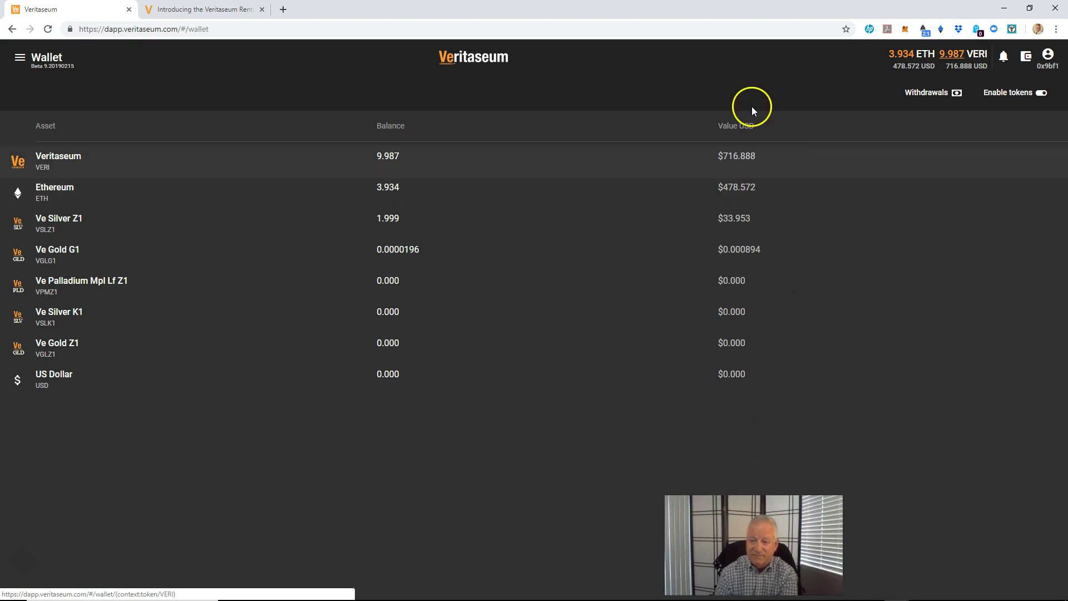
left_click(746, 135)
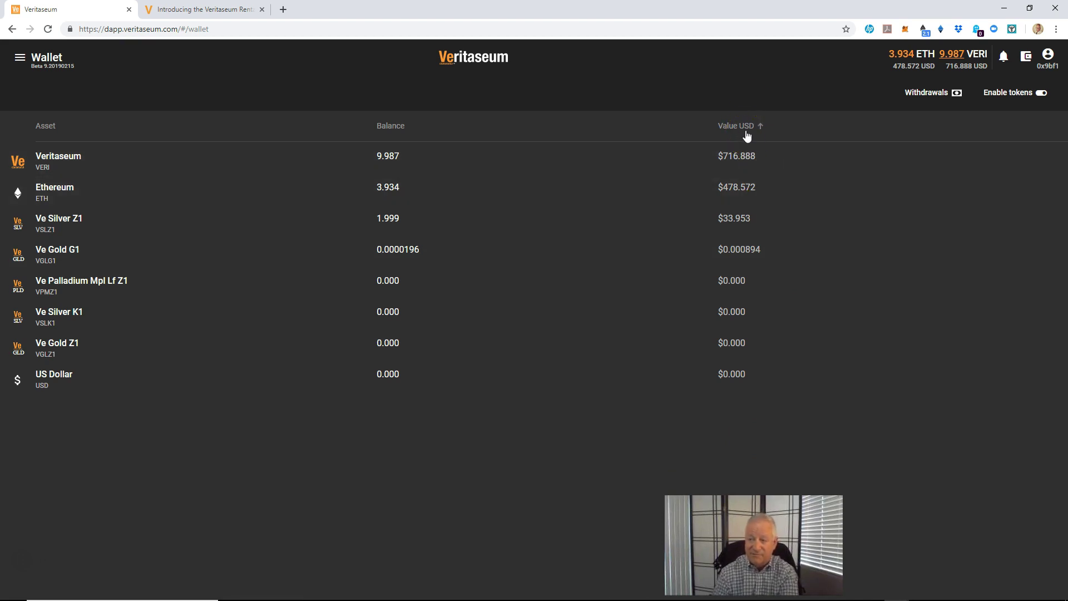
left_click(746, 135)
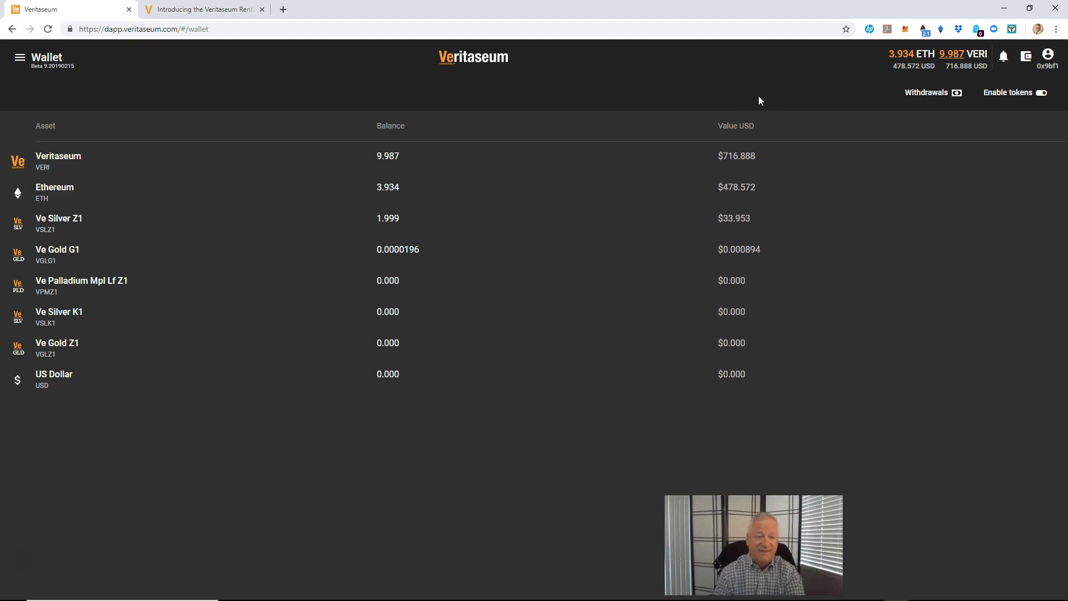